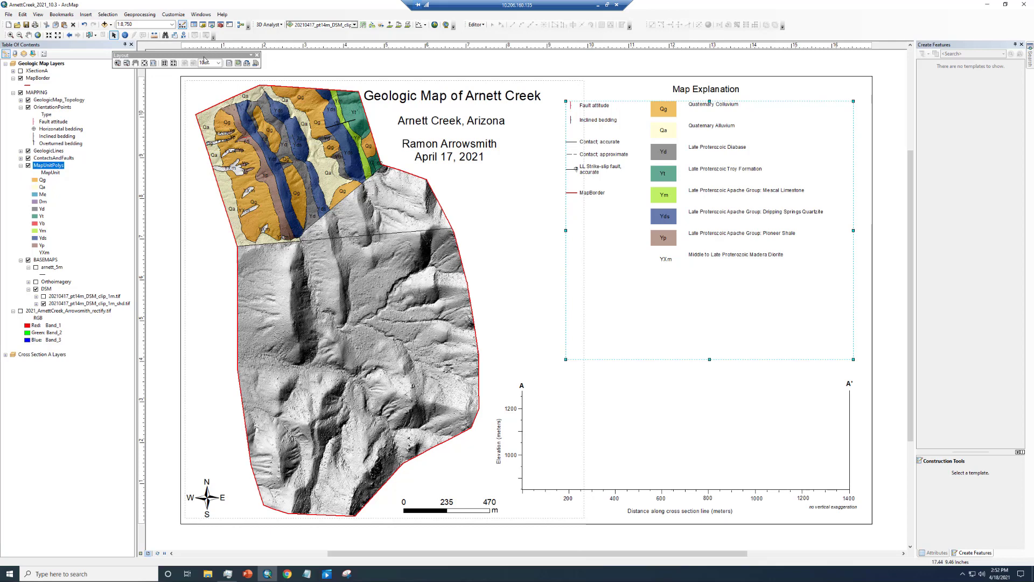
# Dock the floating Layout toolbar in the top toolbar row, clear of the map layout
pyautogui.press('alt')
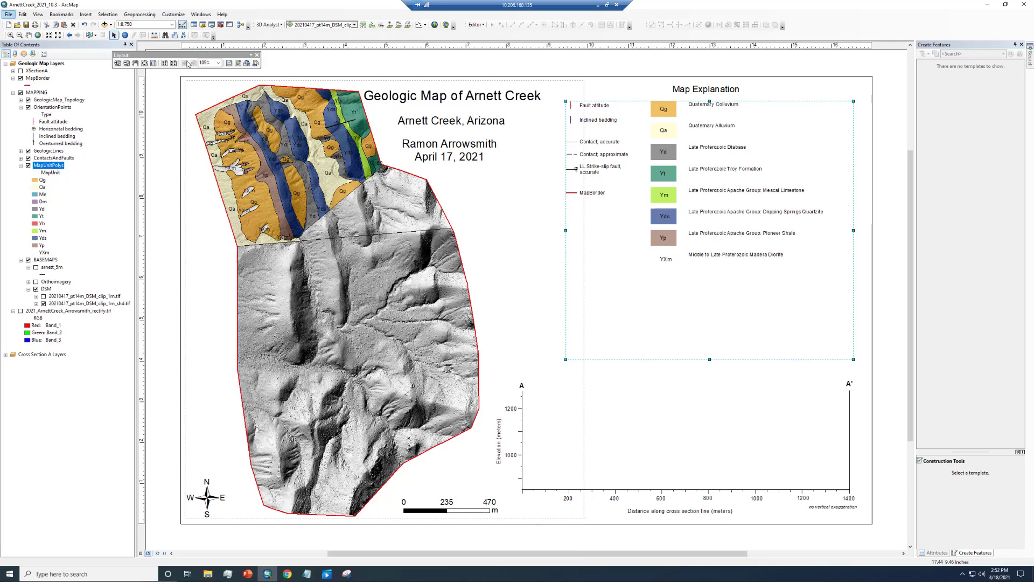
pyautogui.moveTo(207, 56); pyautogui.dragTo(300, 39)
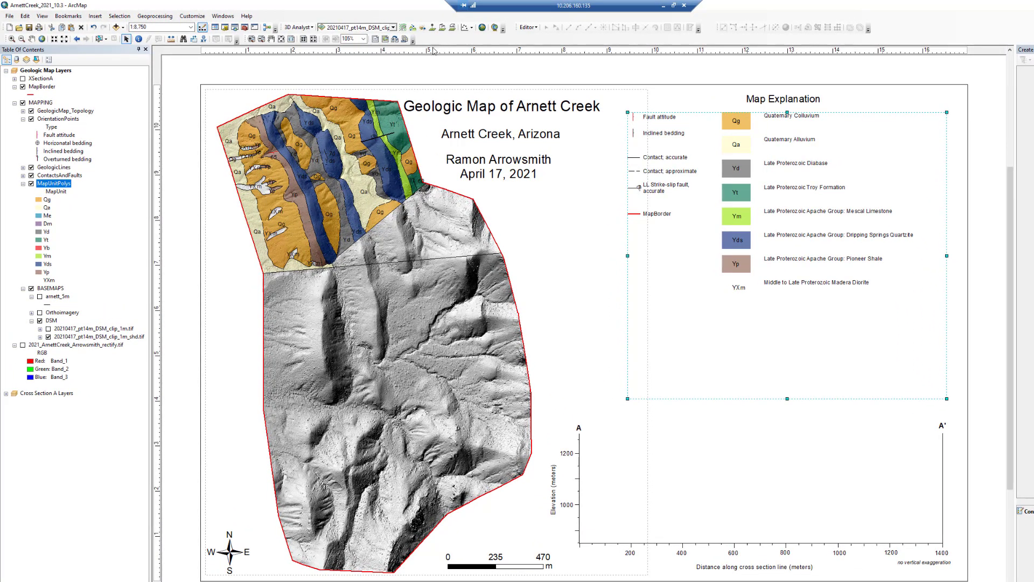
# Open ArcToolbox, dock it with the table of contents, and narrow the docked panel
pyautogui.click(244, 28)
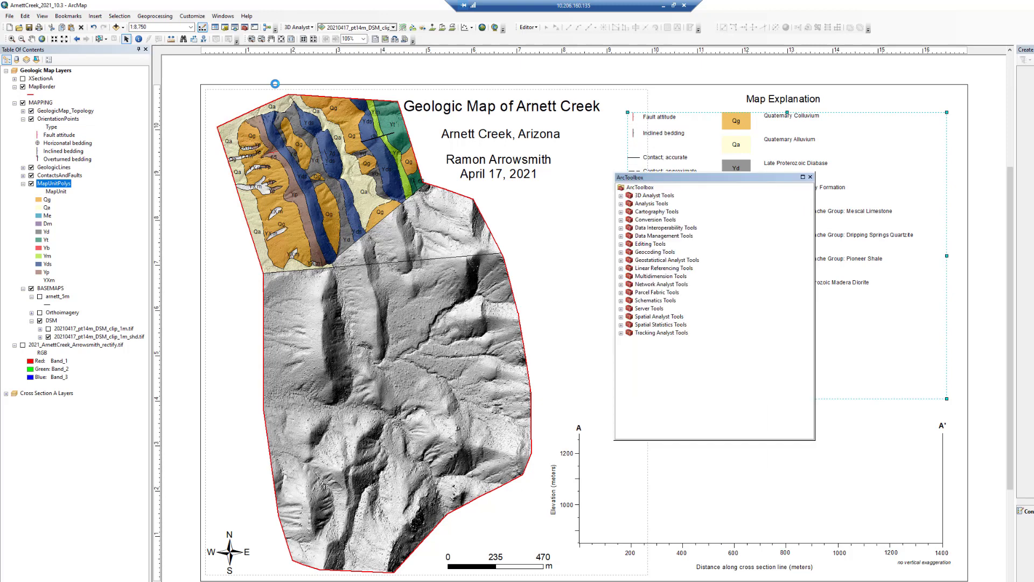
pyautogui.moveTo(734, 182); pyautogui.dragTo(131, 364)
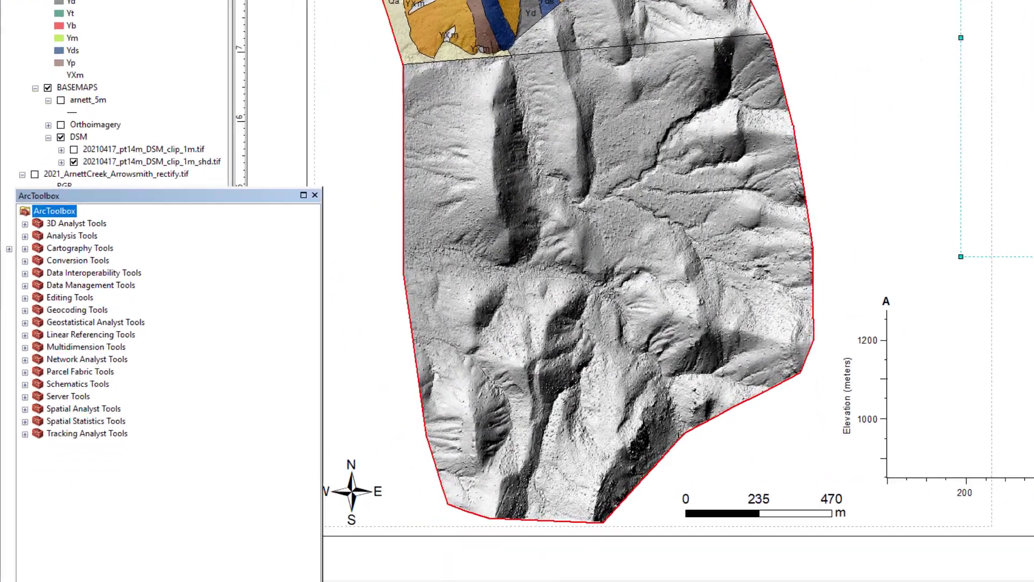
pyautogui.moveTo(209, 581); pyautogui.dragTo(147, 581)
pyautogui.moveTo(284, 552); pyautogui.dragTo(260, 552)
# Add Cross Section Tools 10.2.tbx from Desktop > arnettcreekmappinggis_2021 > _downloads > Cross-Section-master > geologiccrosssectiontbx
pyautogui.rightClick(85, 447)
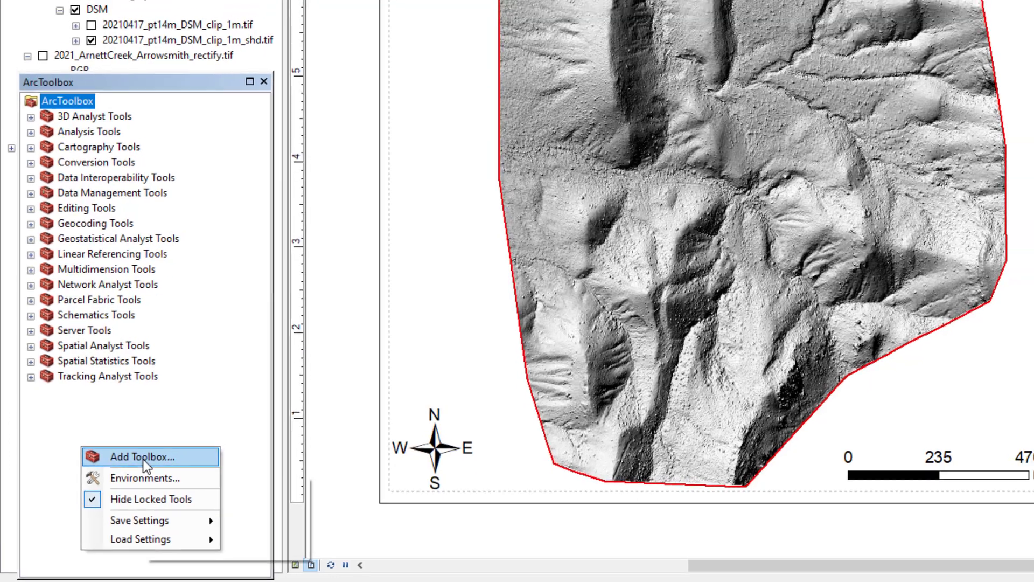
pyautogui.click(147, 455)
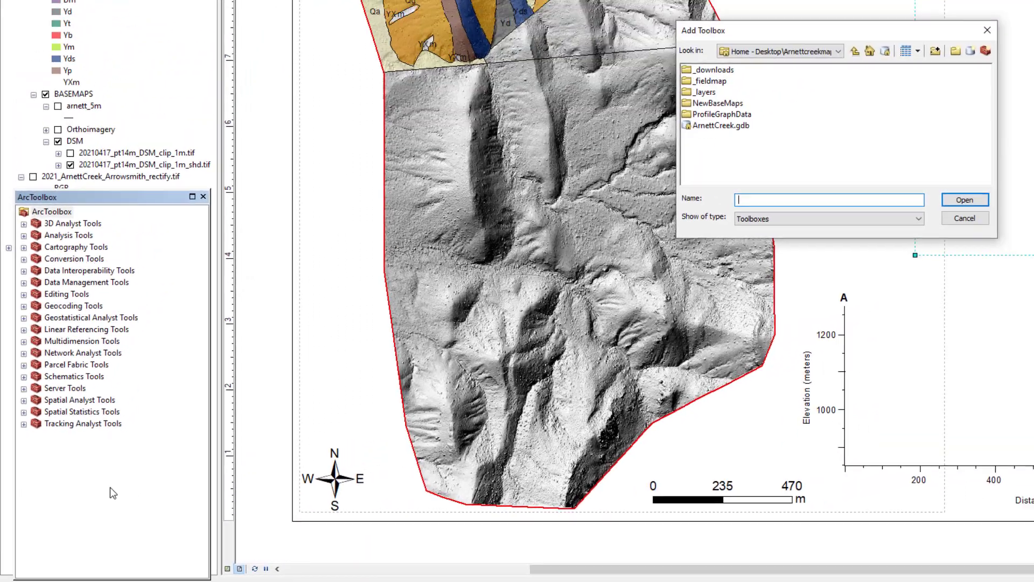
pyautogui.click(789, 52)
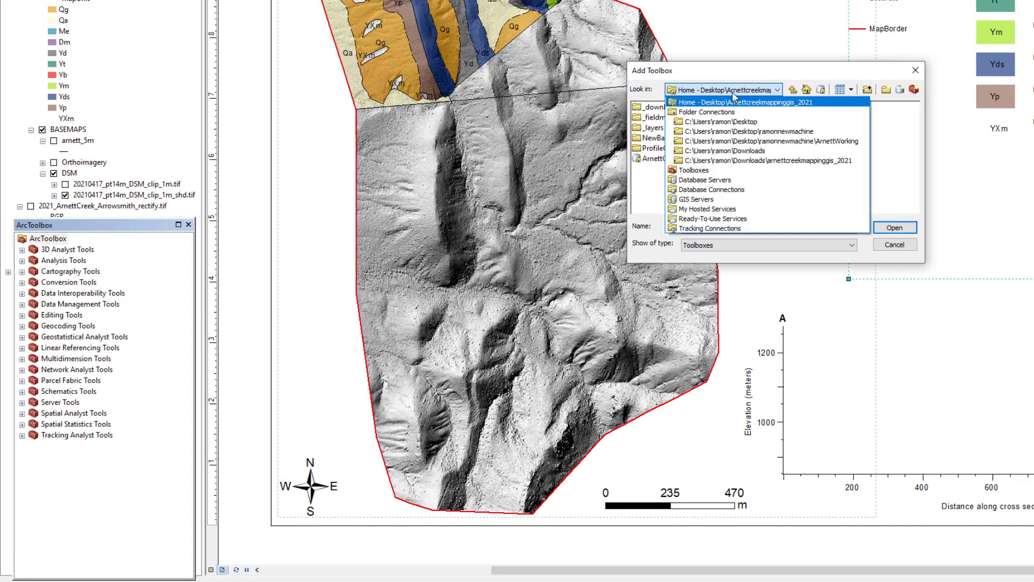
pyautogui.click(707, 121)
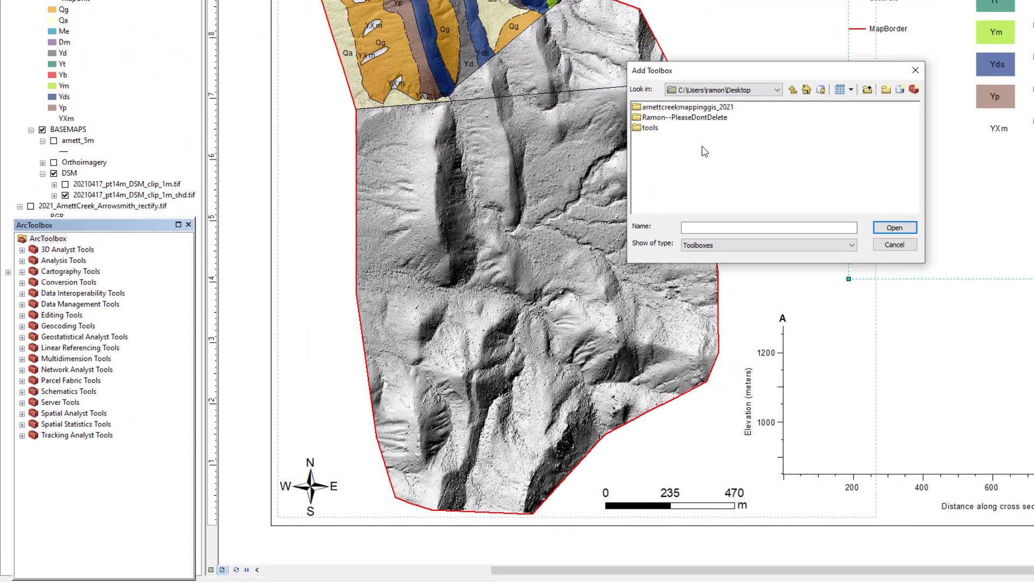
pyautogui.doubleClick(706, 107)
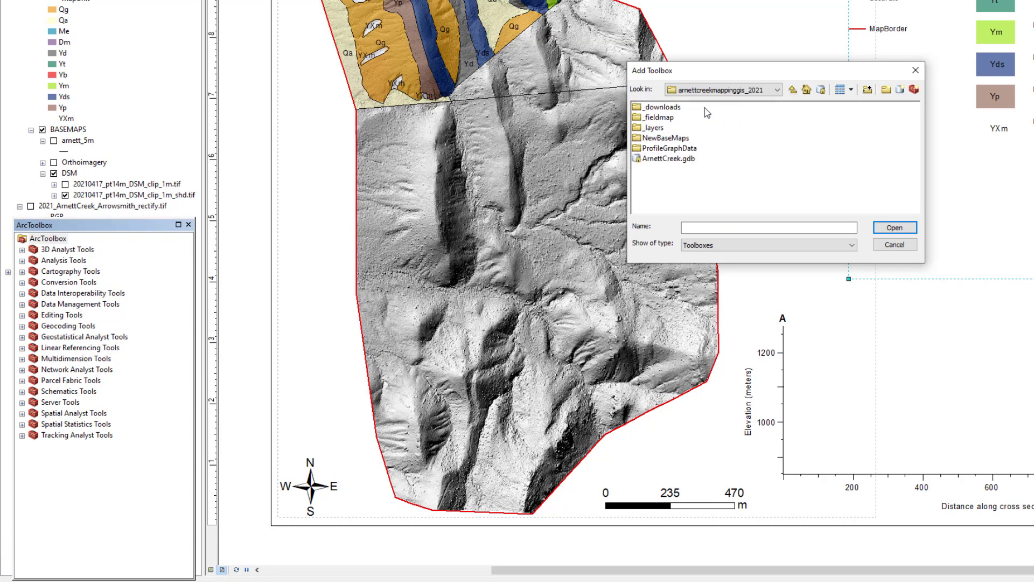
pyautogui.doubleClick(663, 108)
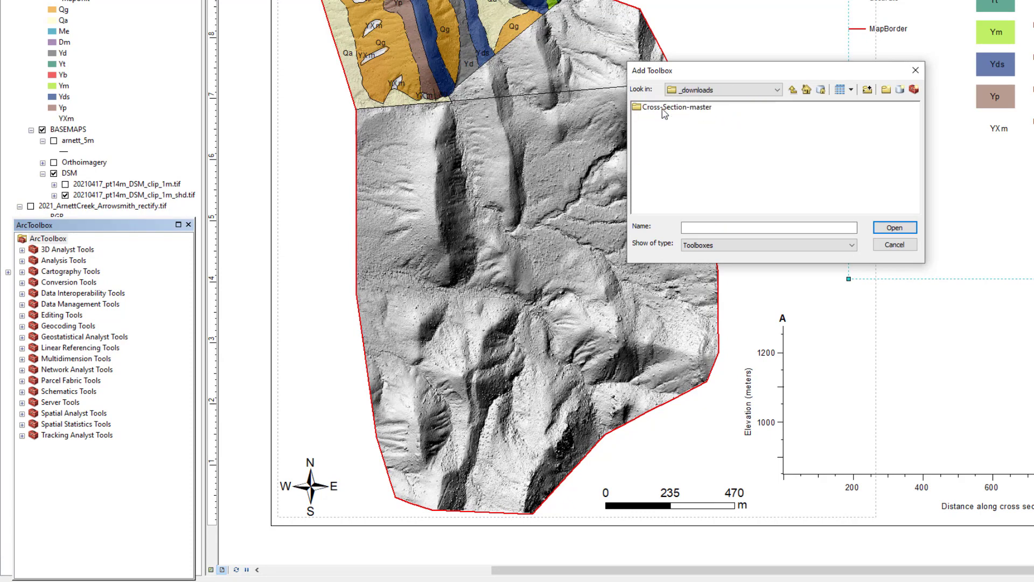
pyautogui.click(665, 110)
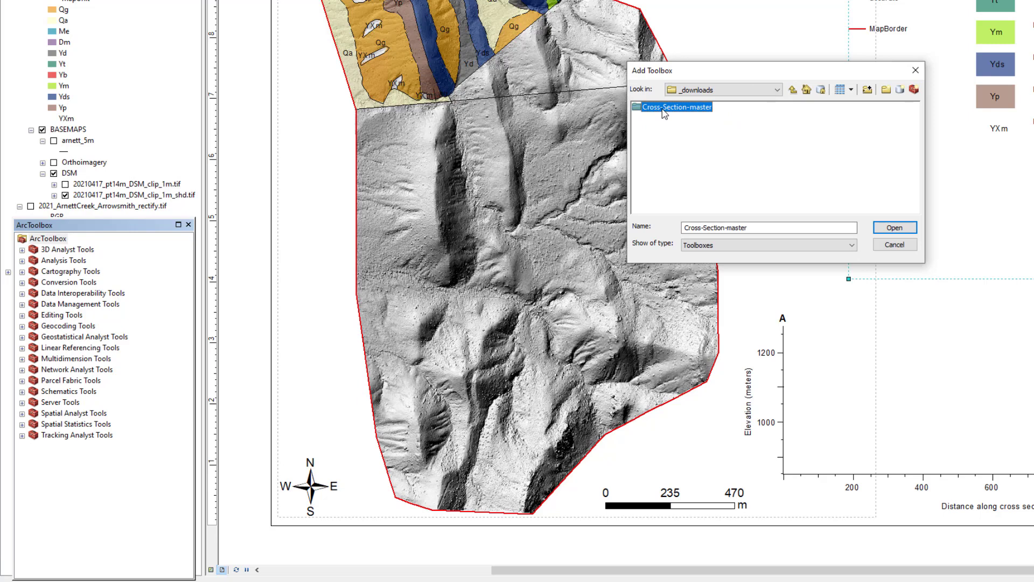
pyautogui.doubleClick(664, 110)
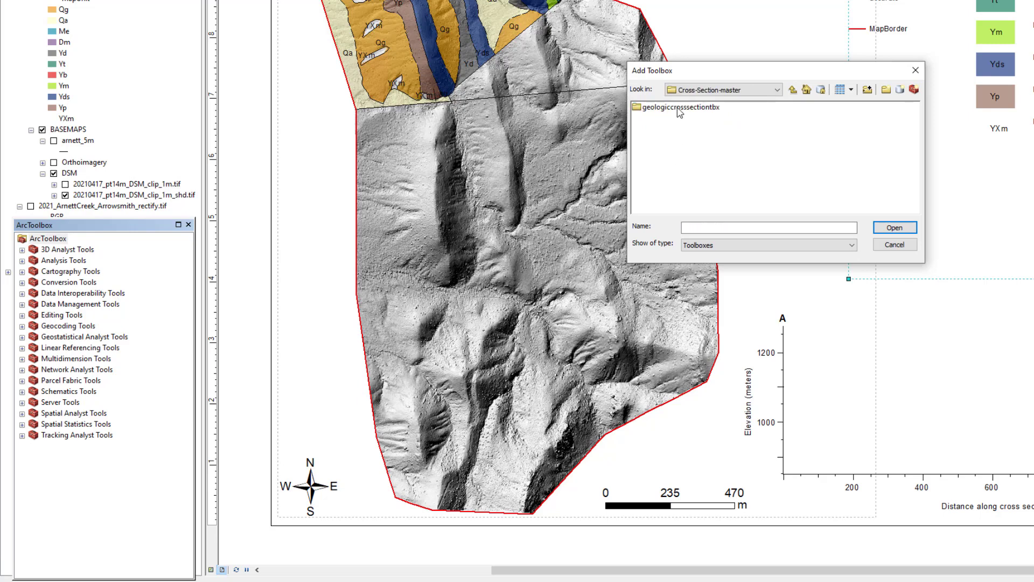
pyautogui.doubleClick(680, 113)
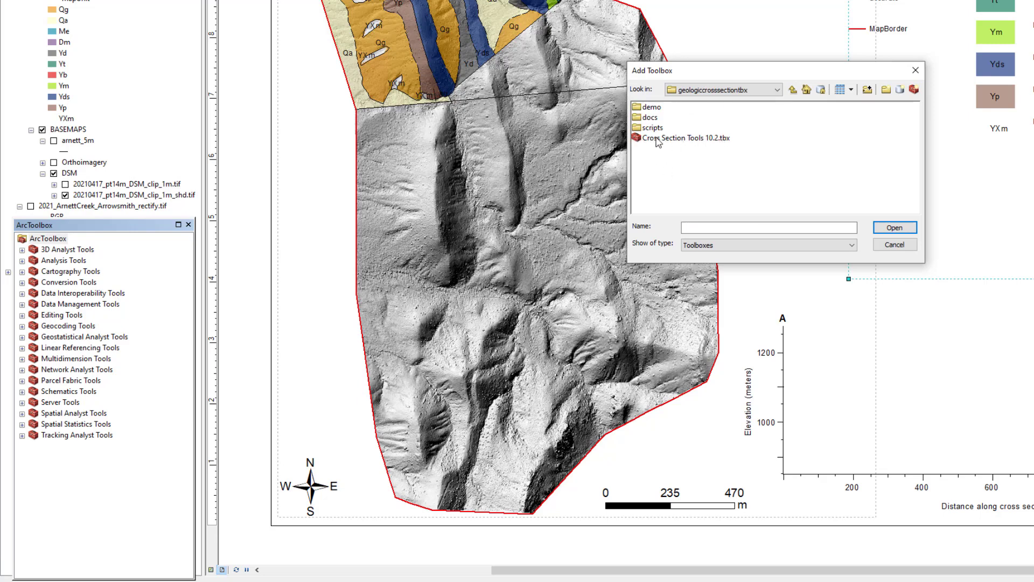
pyautogui.click(657, 140)
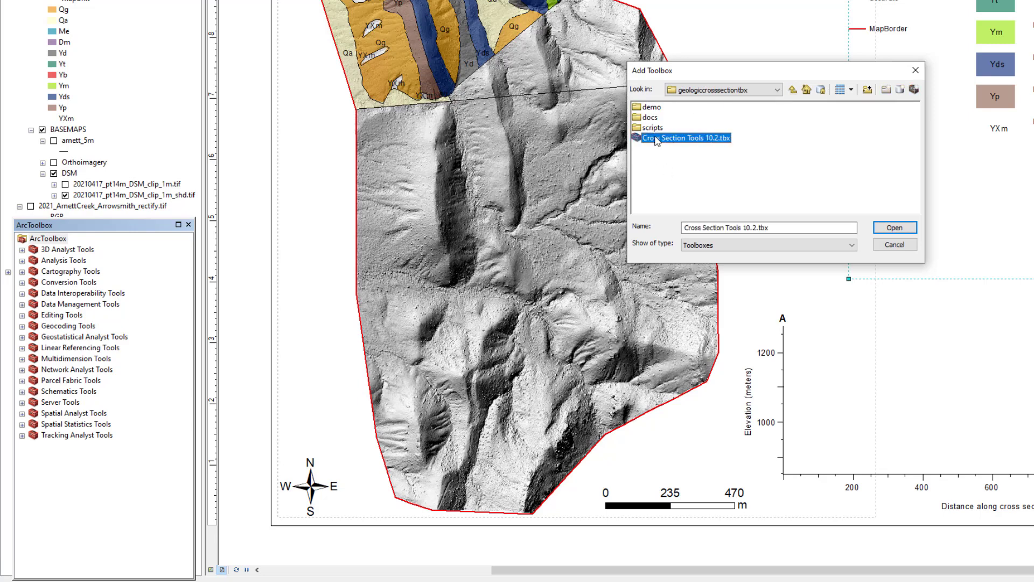
pyautogui.click(894, 228)
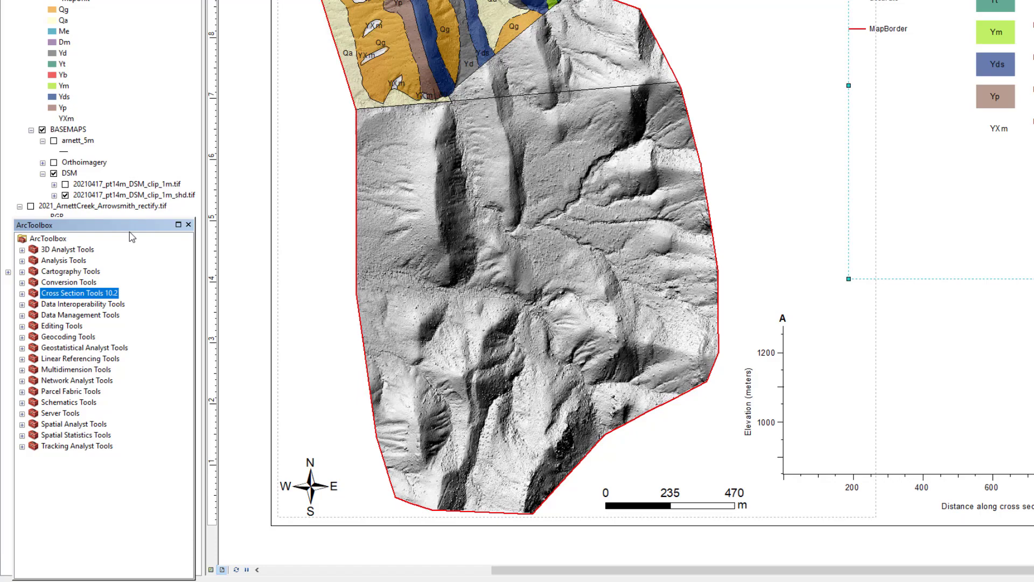
# Shrink the toolbox panel, activate the Geologic Map Layers data frame and turn on XSectionA
pyautogui.moveTo(145, 221); pyautogui.dragTo(140, 315)
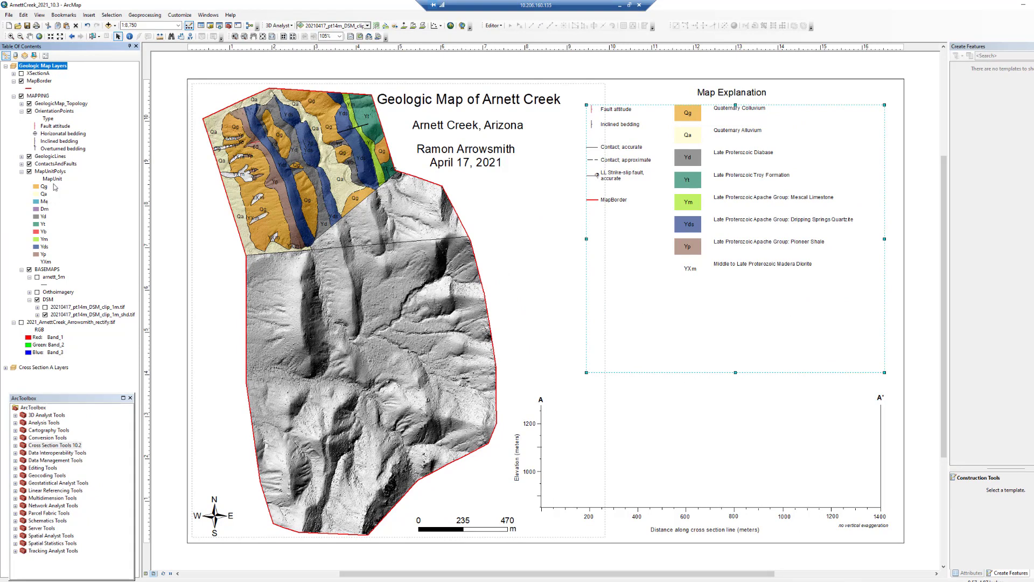
pyautogui.rightClick(54, 69)
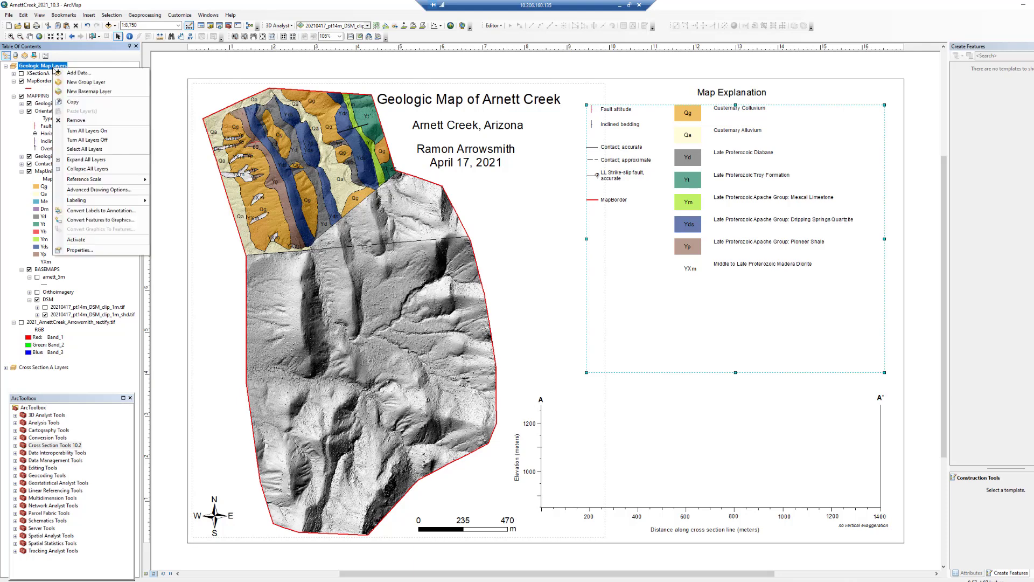
pyautogui.click(76, 240)
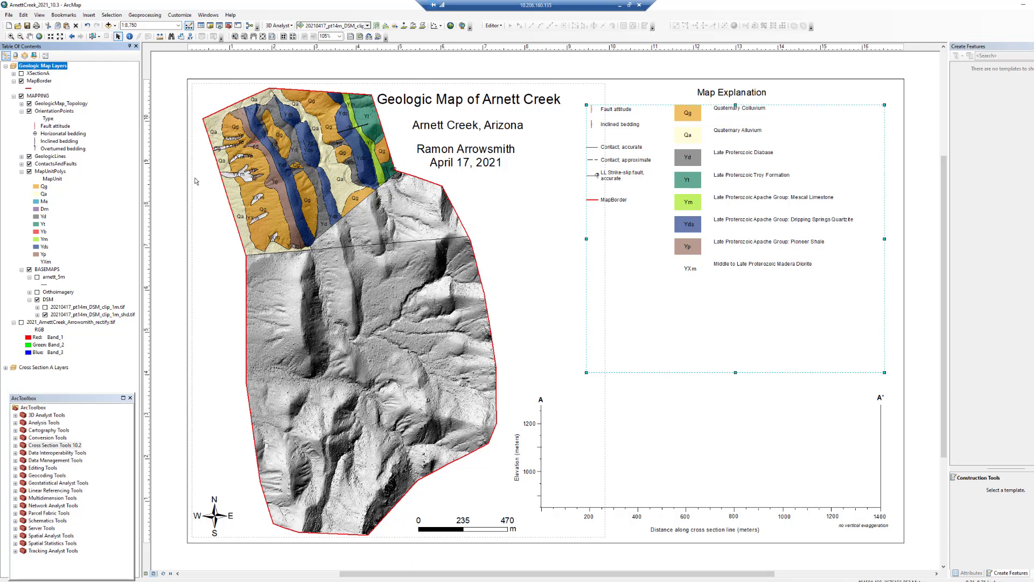
pyautogui.click(21, 74)
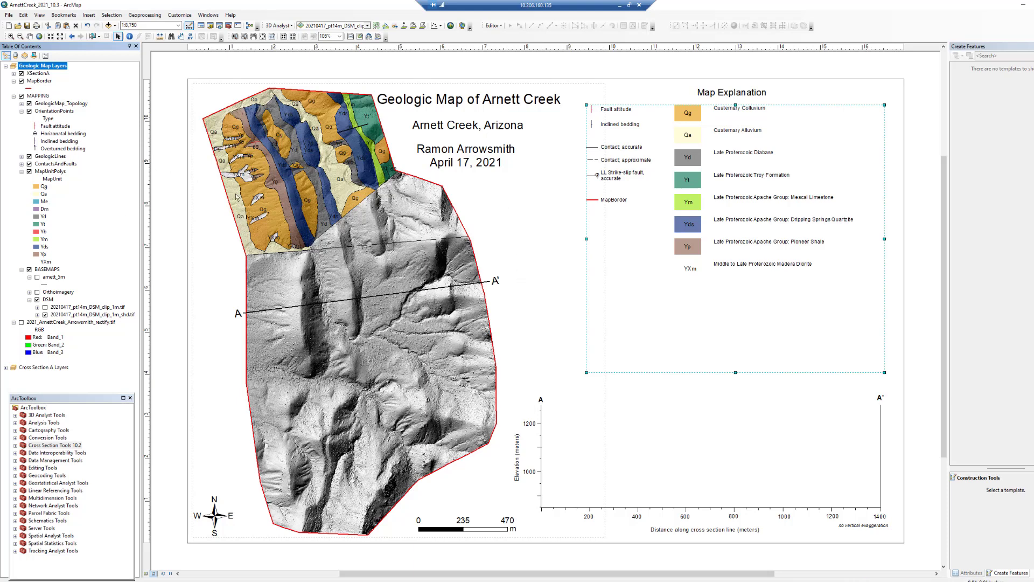
# Start an edit session on XSectionA and make it the only selectable layer
pyautogui.click(339, 304)
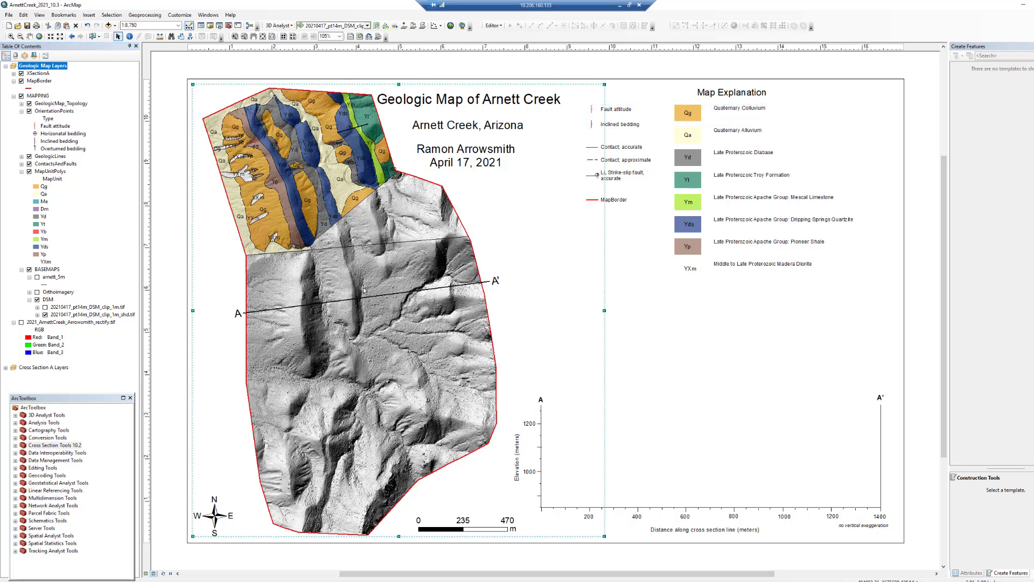
pyautogui.click(498, 26)
pyautogui.click(504, 35)
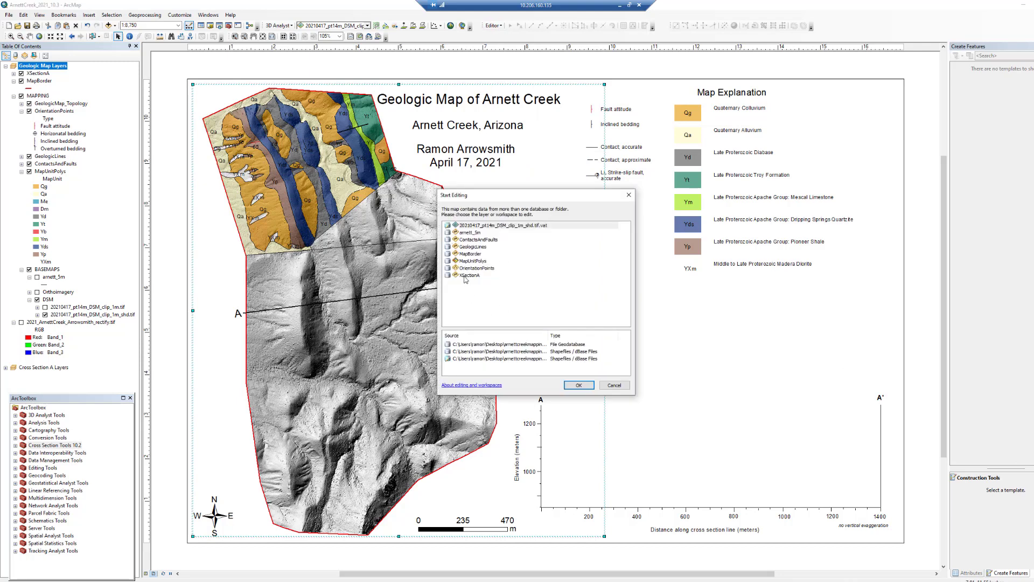
pyautogui.click(466, 276)
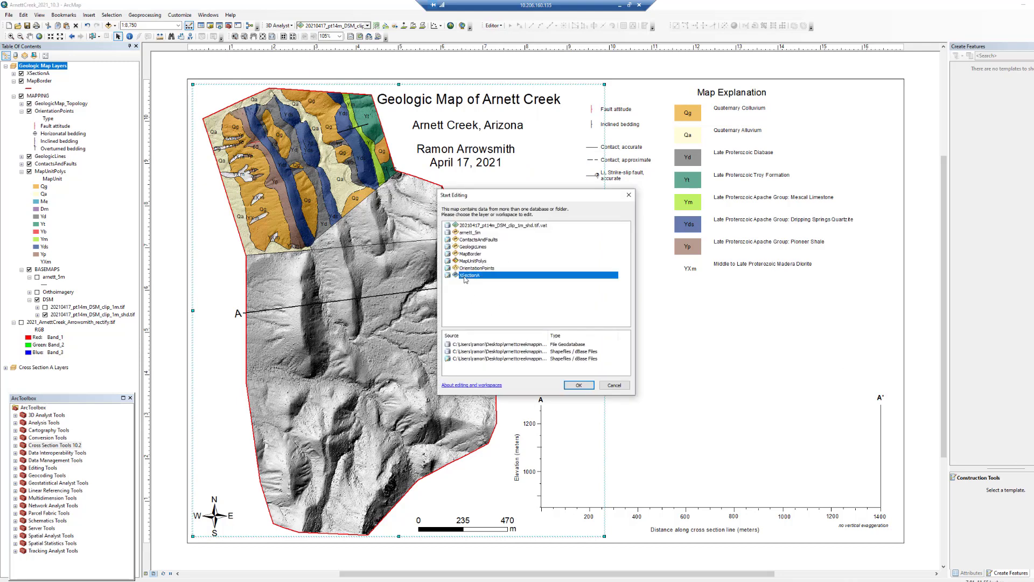
pyautogui.click(580, 385)
pyautogui.click(581, 386)
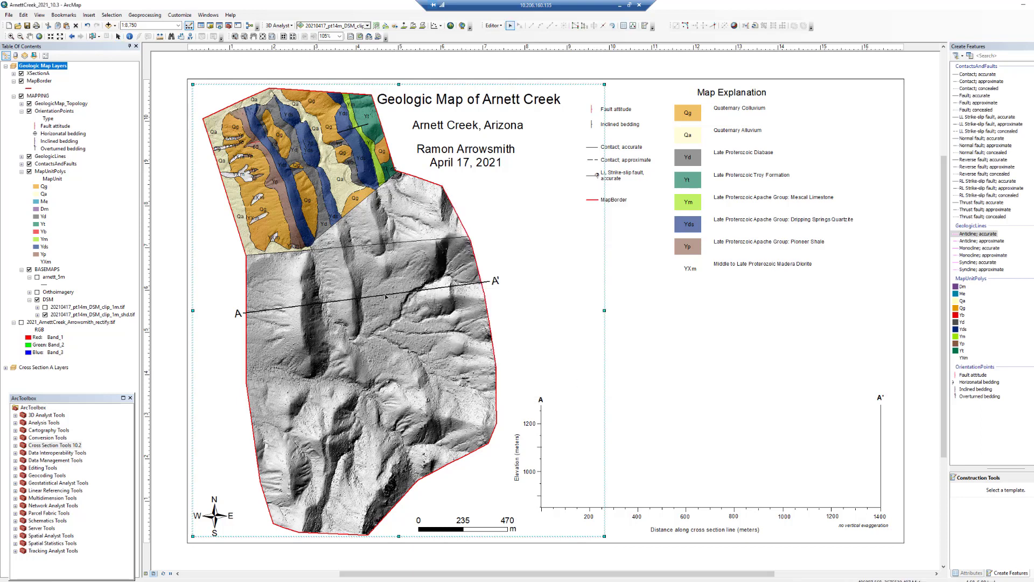
pyautogui.click(44, 76)
pyautogui.rightClick(45, 79)
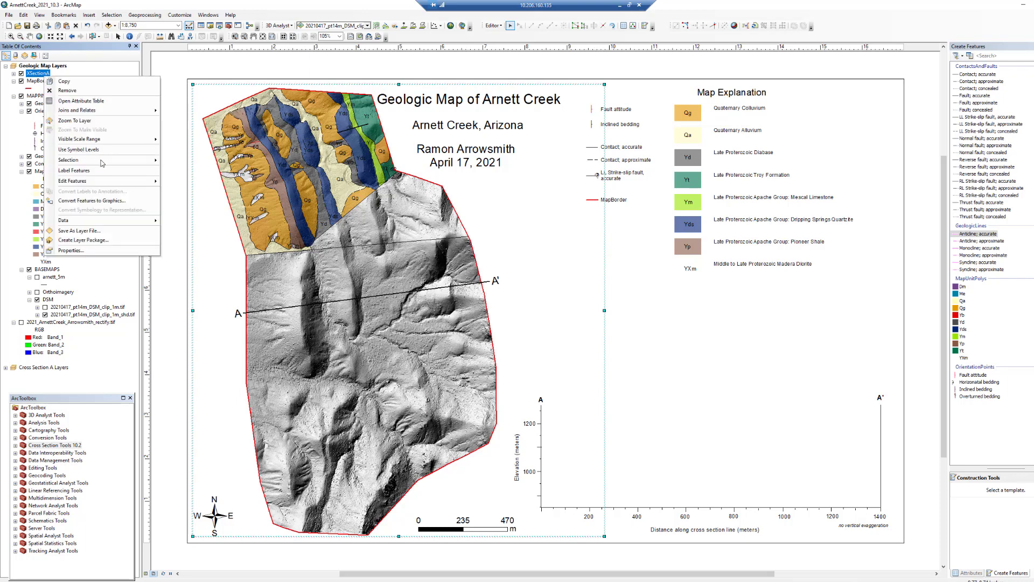
pyautogui.moveTo(103, 160)
pyautogui.click(208, 209)
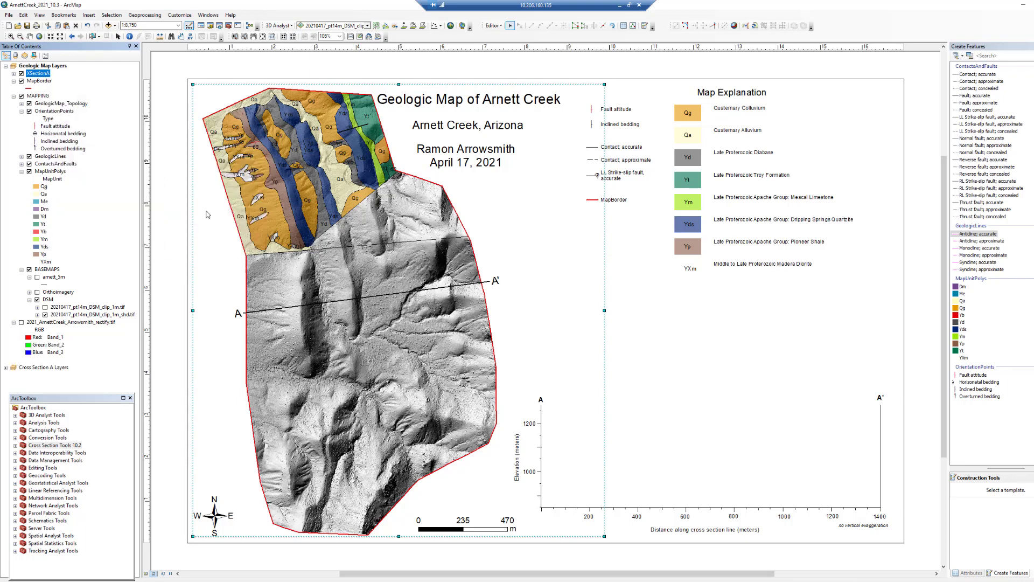
# Drag both ends of the A–A' line onto the coloured geologic units and finish the sketch
pyautogui.click(374, 297)
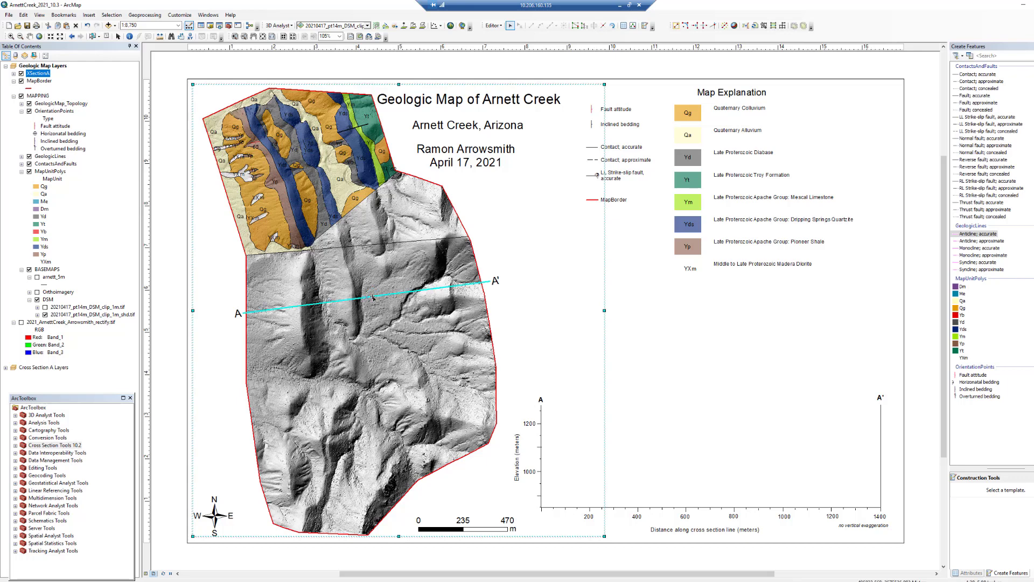
pyautogui.doubleClick(373, 297)
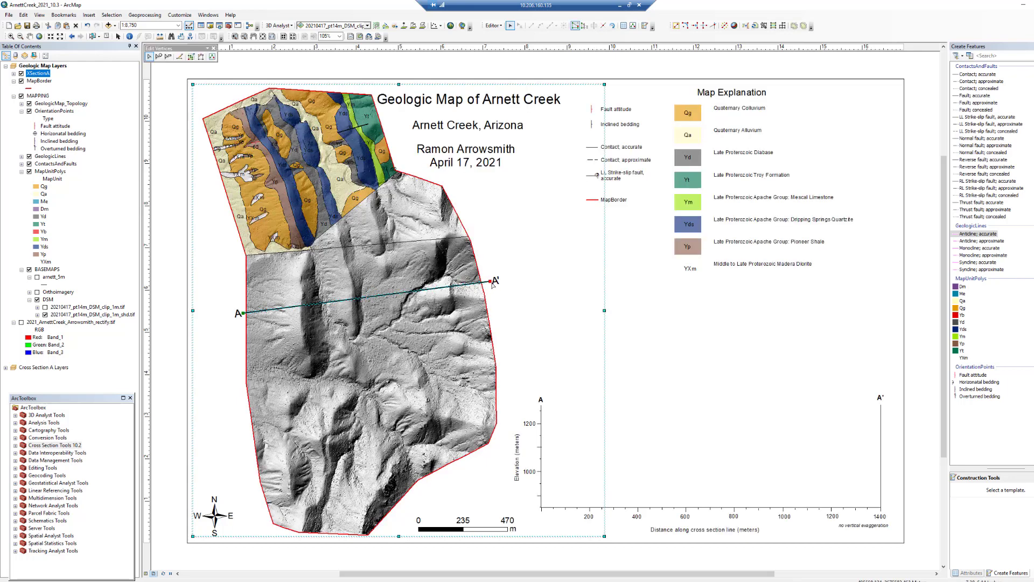
pyautogui.moveTo(490, 281)
pyautogui.mouseDown()
pyautogui.moveTo(417, 194)
pyautogui.moveTo(385, 141)
pyautogui.moveTo(388, 119)
pyautogui.mouseUp()
pyautogui.moveTo(243, 312); pyautogui.dragTo(223, 190)
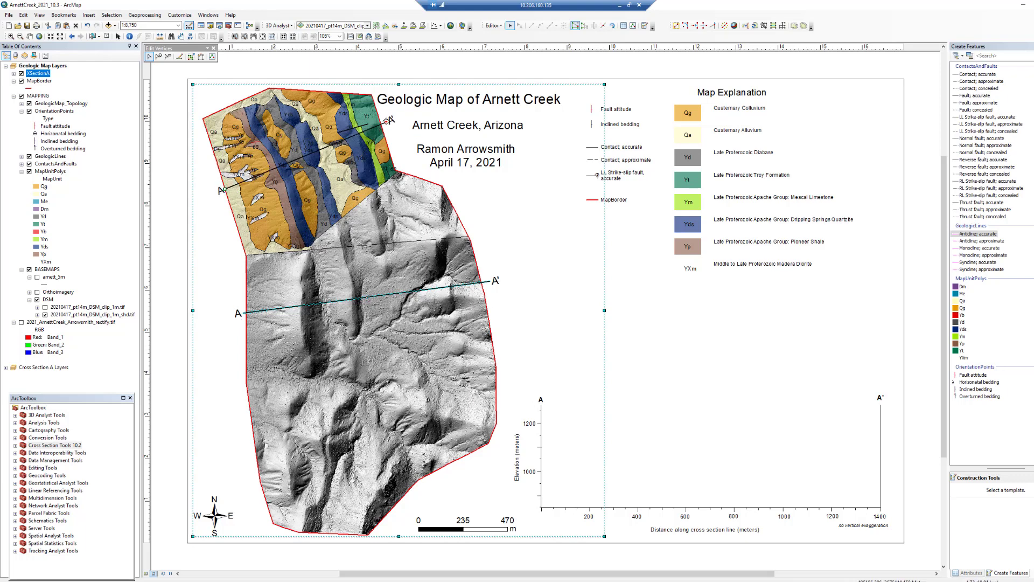
pyautogui.moveTo(386, 122); pyautogui.dragTo(383, 124)
pyautogui.click(411, 164)
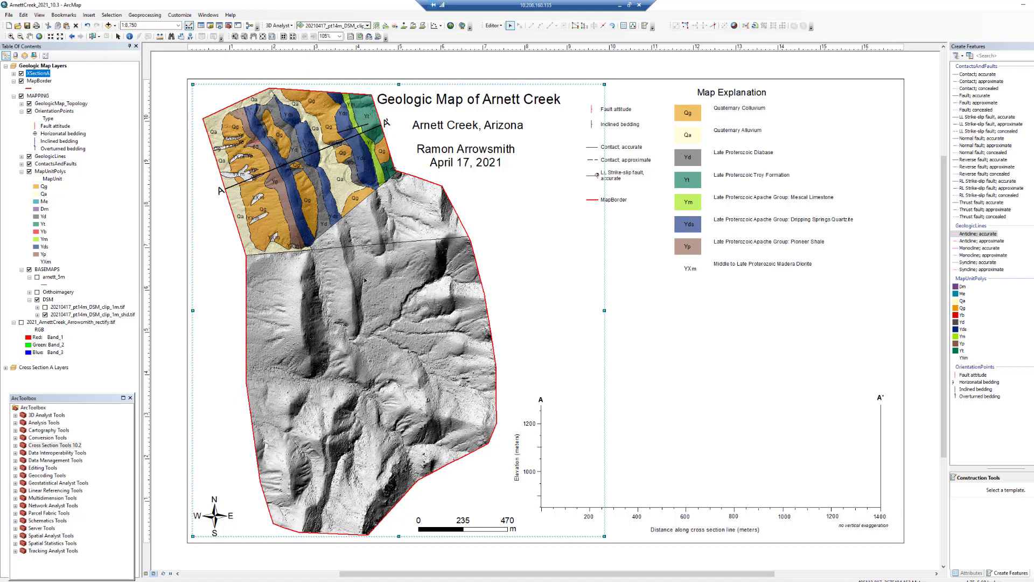
# Stop editing and save the cross-section line edits
pyautogui.click(493, 25)
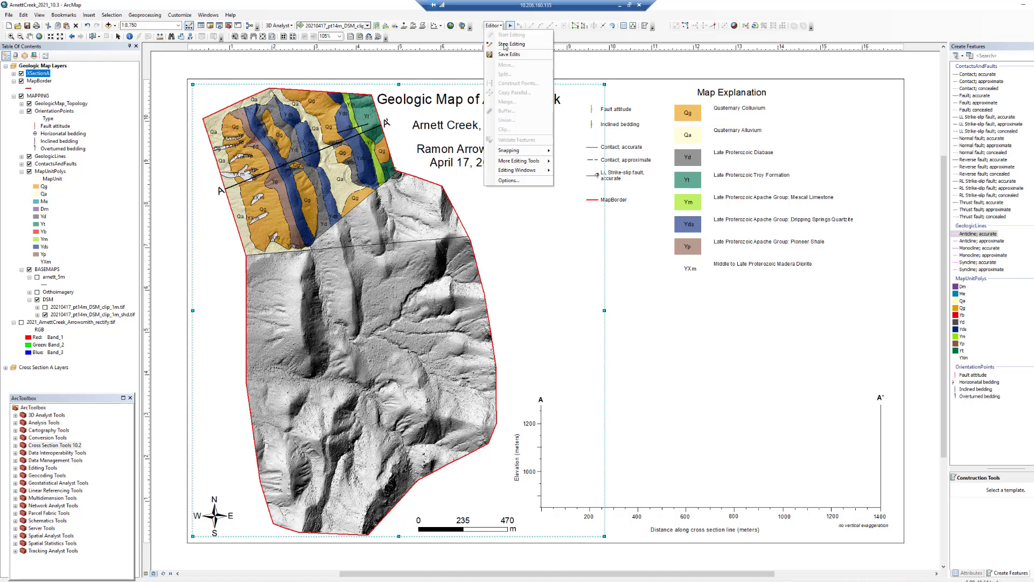
pyautogui.click(509, 46)
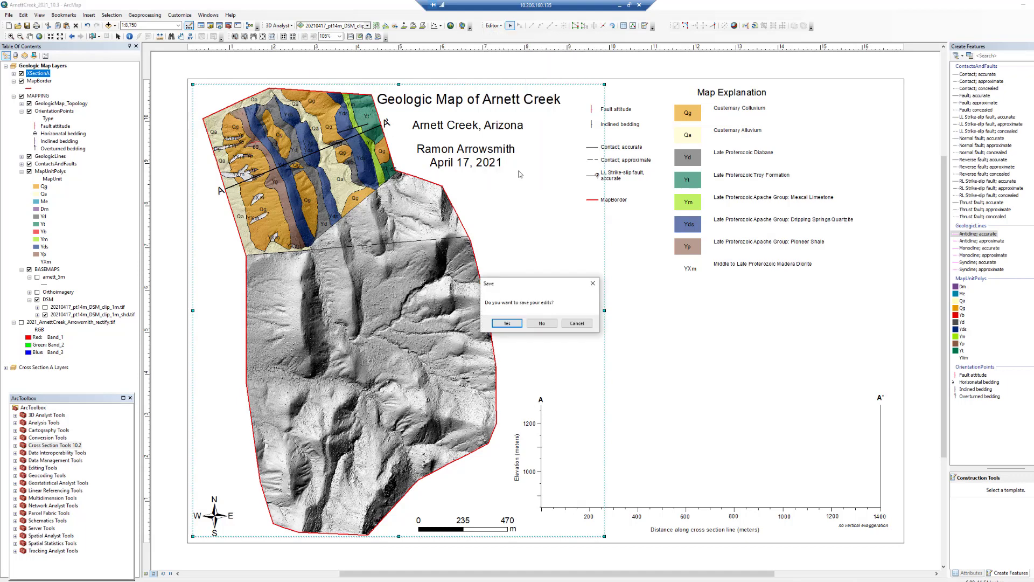
pyautogui.click(509, 323)
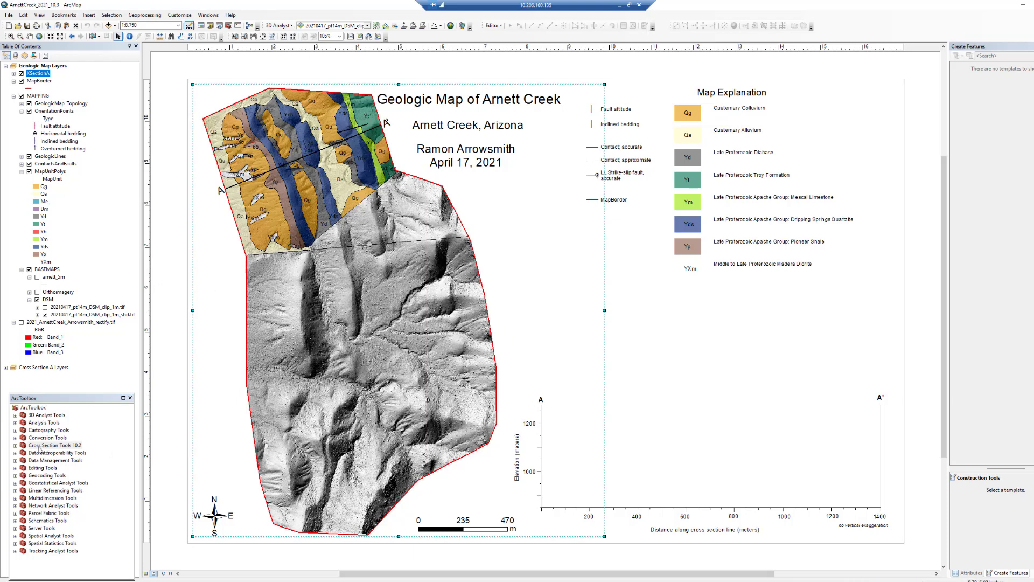
# Expand Cross Section Tools 10.2 and widen ArcToolbox so the three tool names are fully readable
pyautogui.click(15, 446)
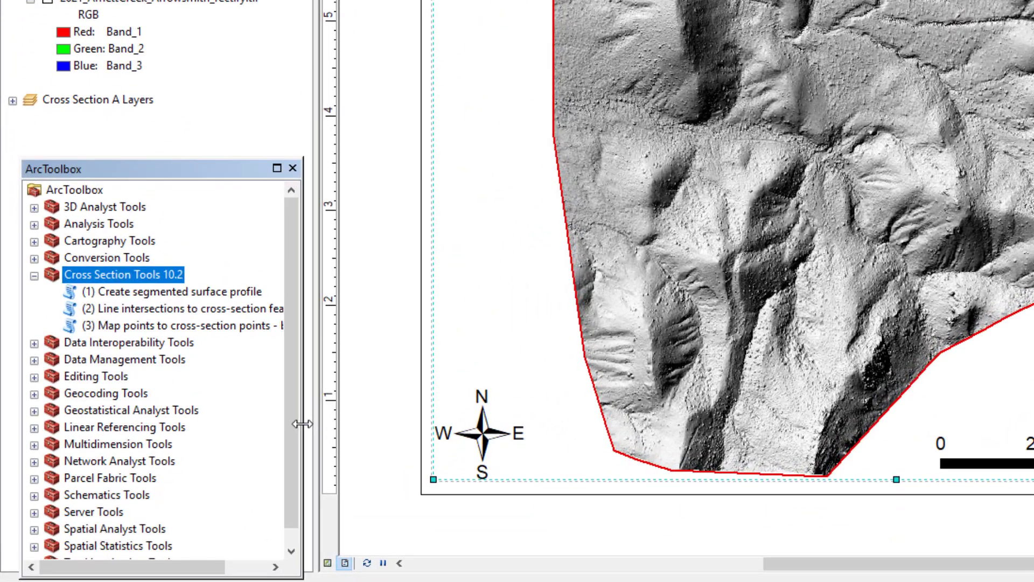
pyautogui.moveTo(133, 511); pyautogui.dragTo(139, 510)
pyautogui.moveTo(313, 423); pyautogui.dragTo(328, 423)
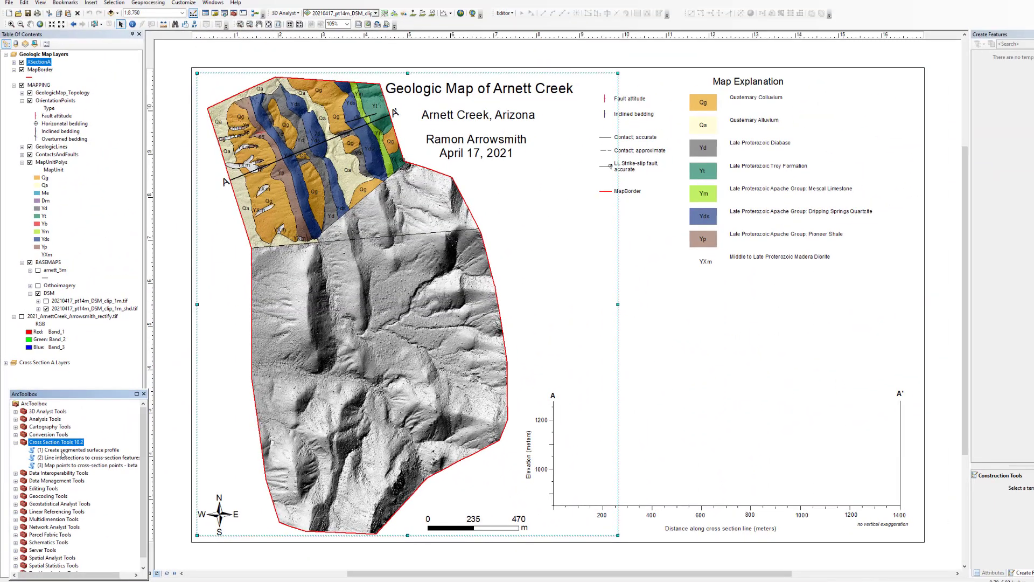
# Open Create segmented surface profile with XSectionA as the section line and DSM_clip_1m.tif as elevation
pyautogui.doubleClick(65, 451)
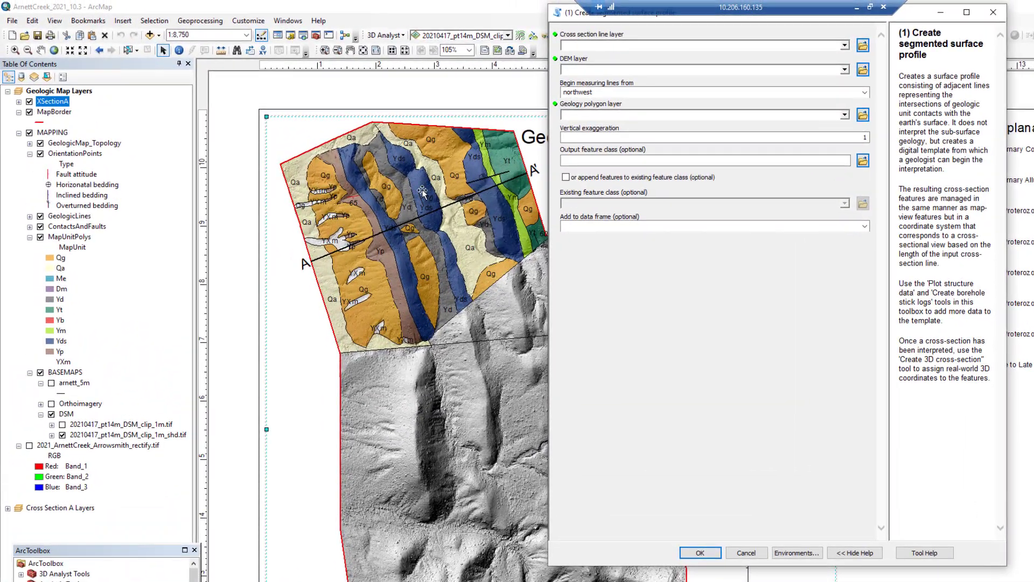
pyautogui.moveTo(907, 15); pyautogui.dragTo(1033, 123)
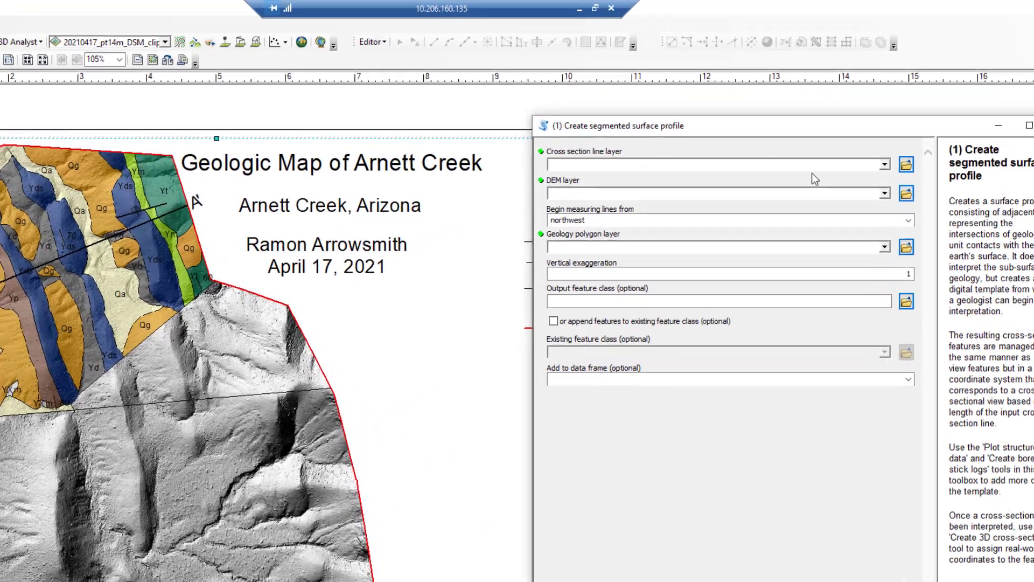
pyautogui.click(885, 165)
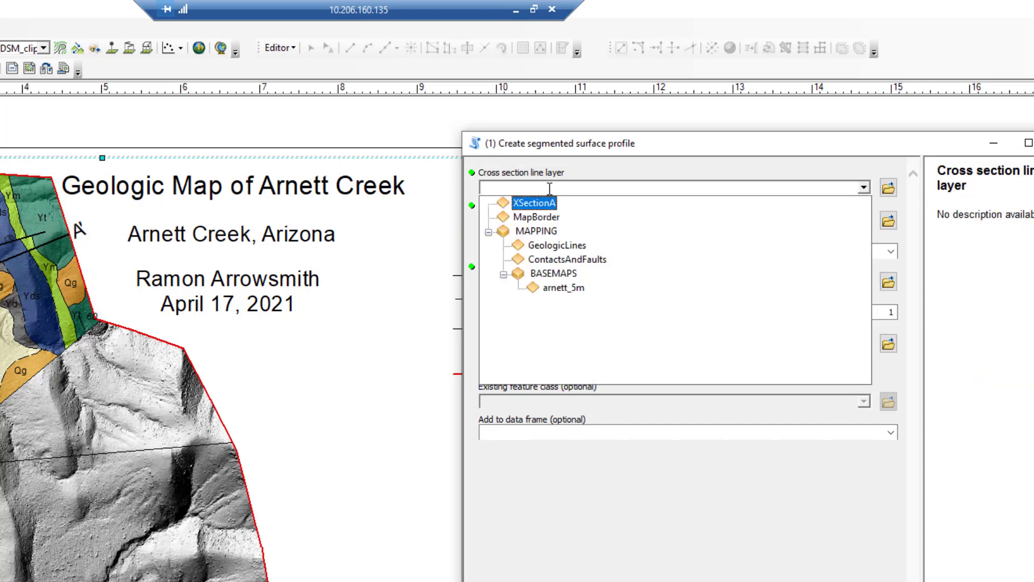
pyautogui.click(540, 203)
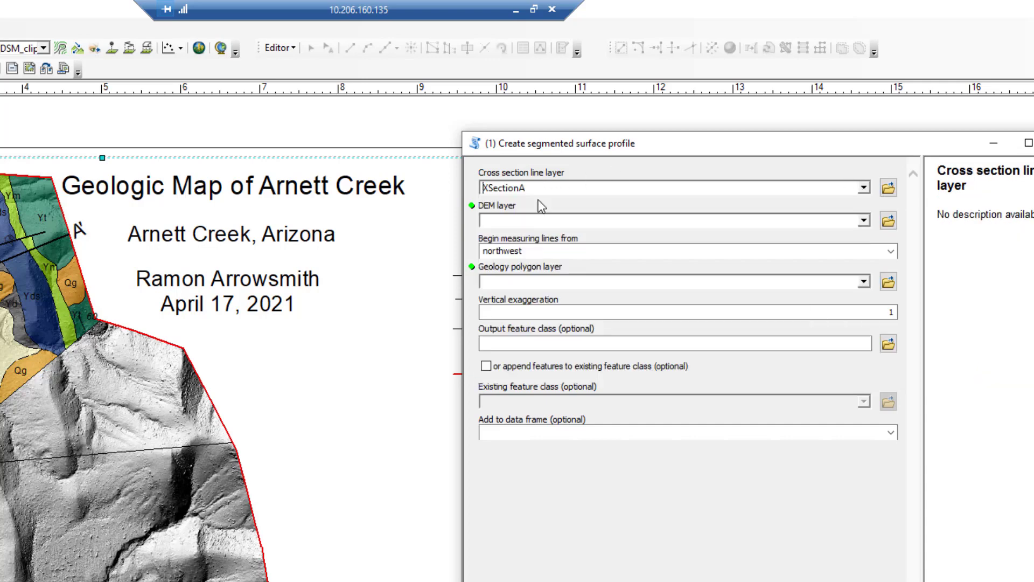
pyautogui.click(864, 219)
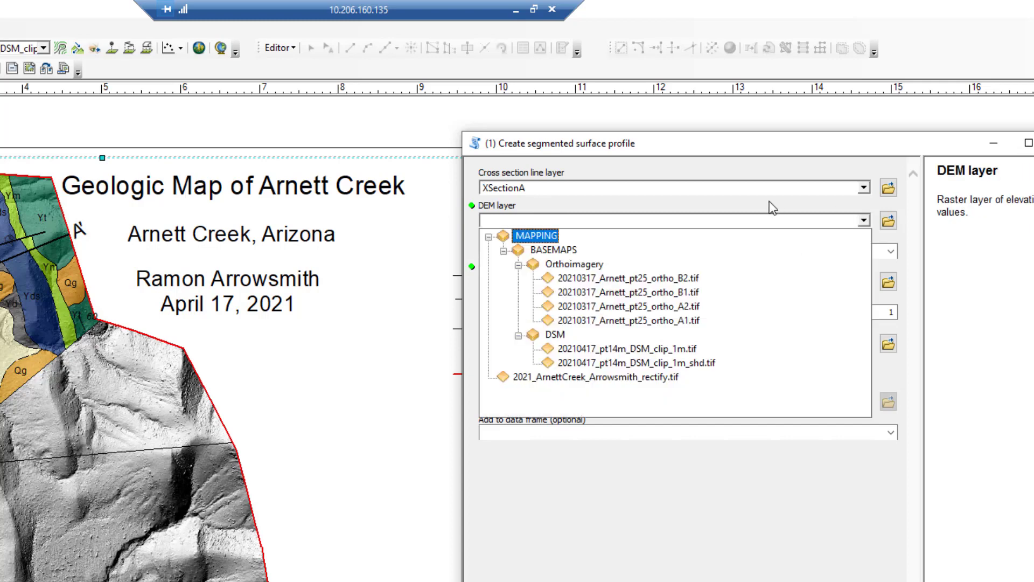
pyautogui.click(617, 349)
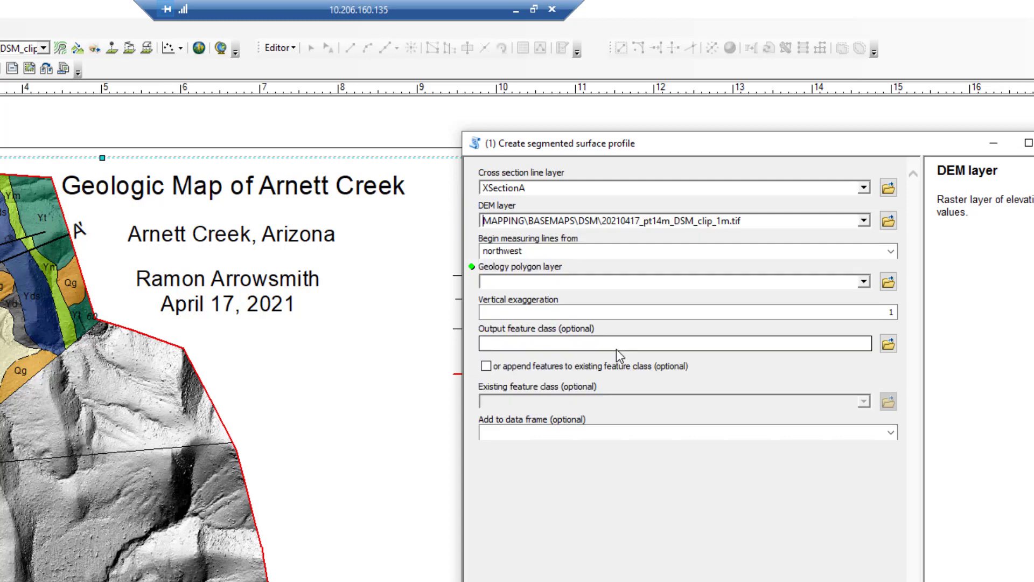
# Start measuring from the southwest, use MapUnitPolys as geology polygons, and browse for the output location
pyautogui.click(536, 251)
pyautogui.click(526, 275)
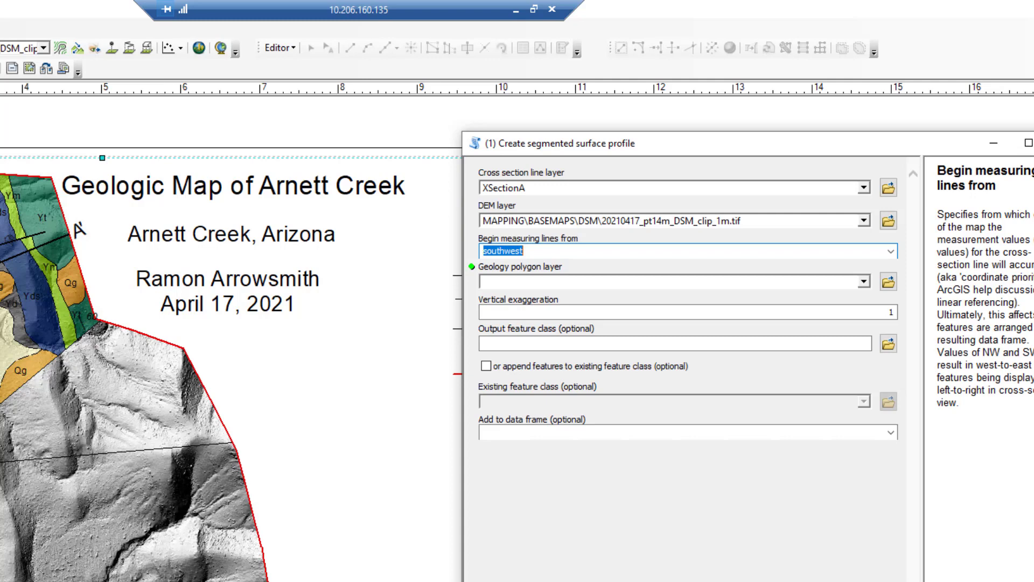
pyautogui.click(865, 282)
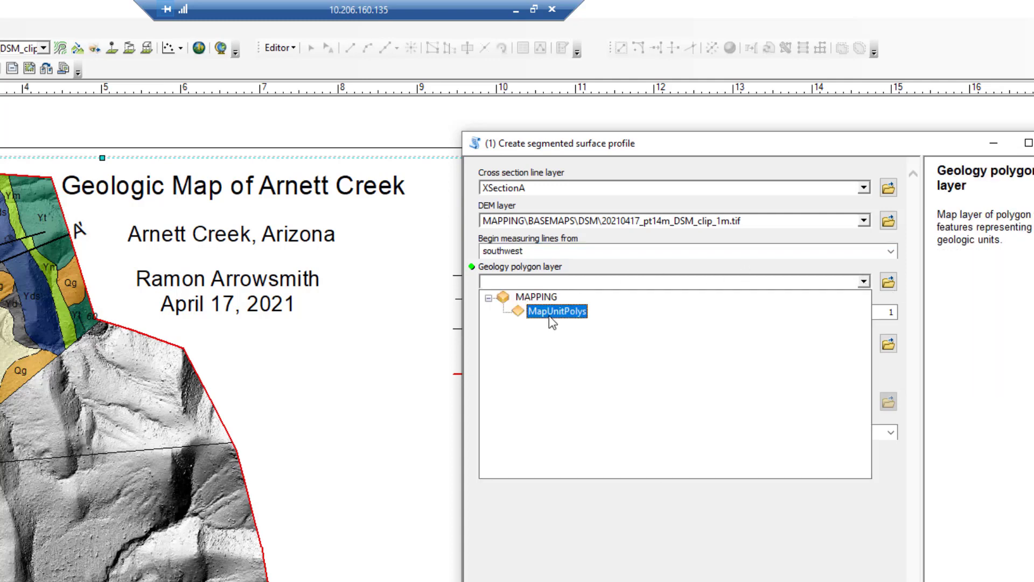
pyautogui.click(551, 318)
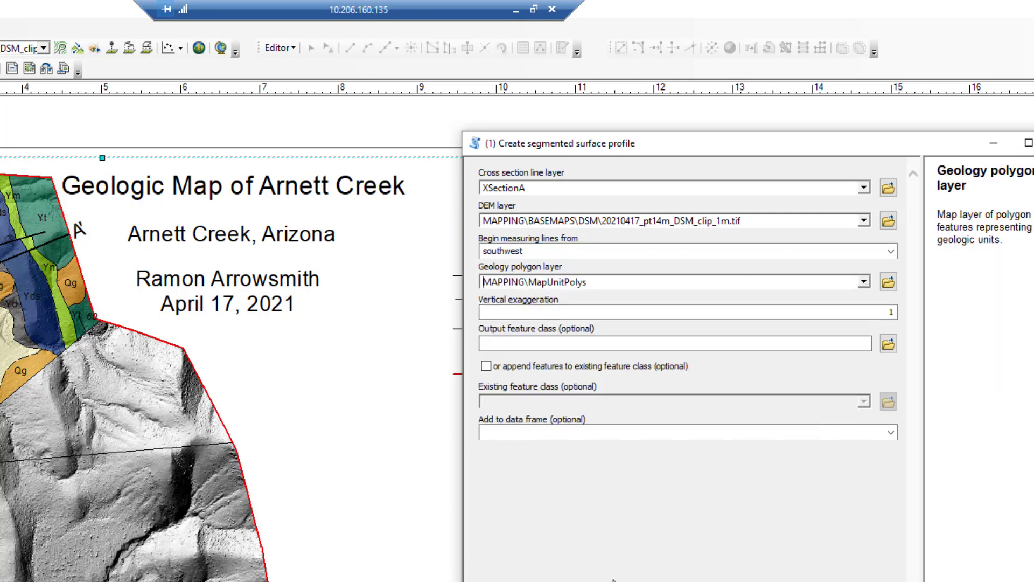
pyautogui.click(888, 343)
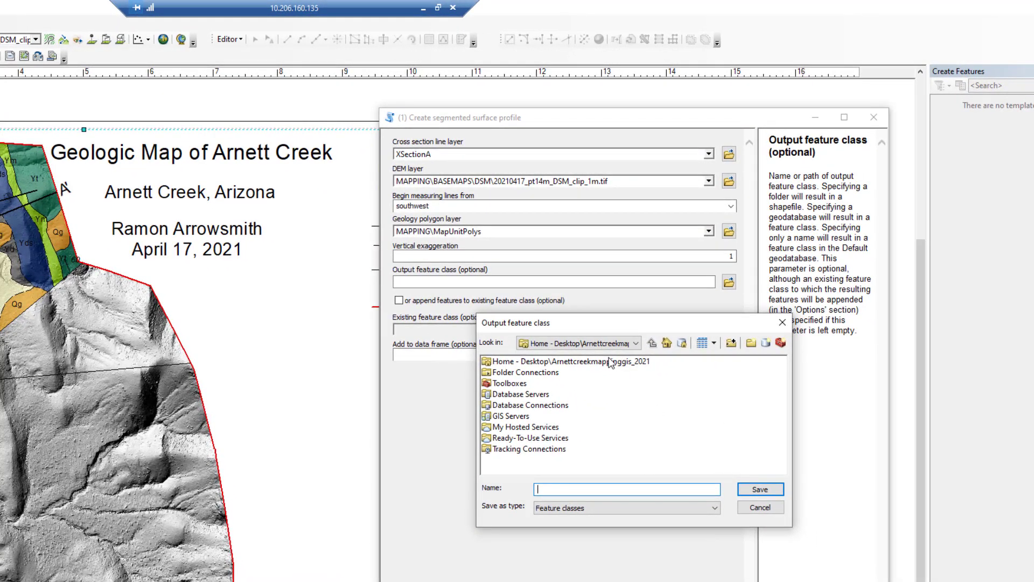
# Save the output as csa_segline in the project home folder, added to Cross Section A Layers
pyautogui.doubleClick(610, 363)
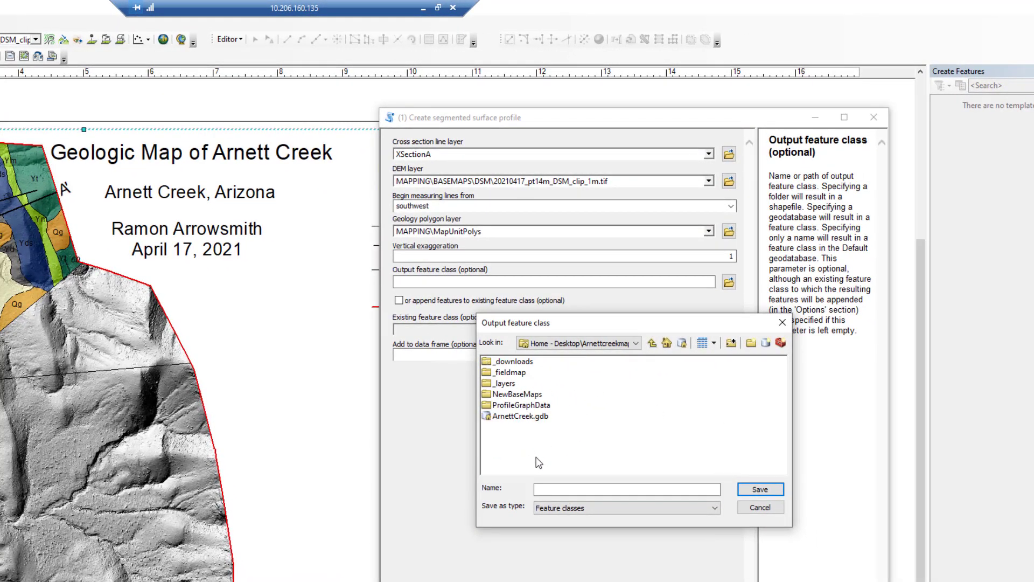
pyautogui.click(557, 489)
pyautogui.write('csa_segline')
pyautogui.click(746, 491)
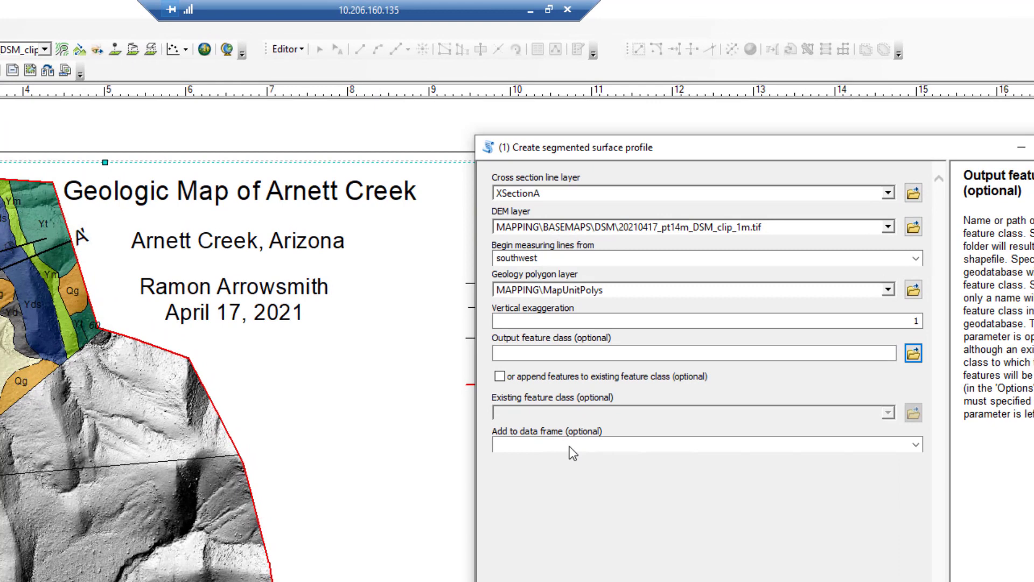
pyautogui.click(917, 445)
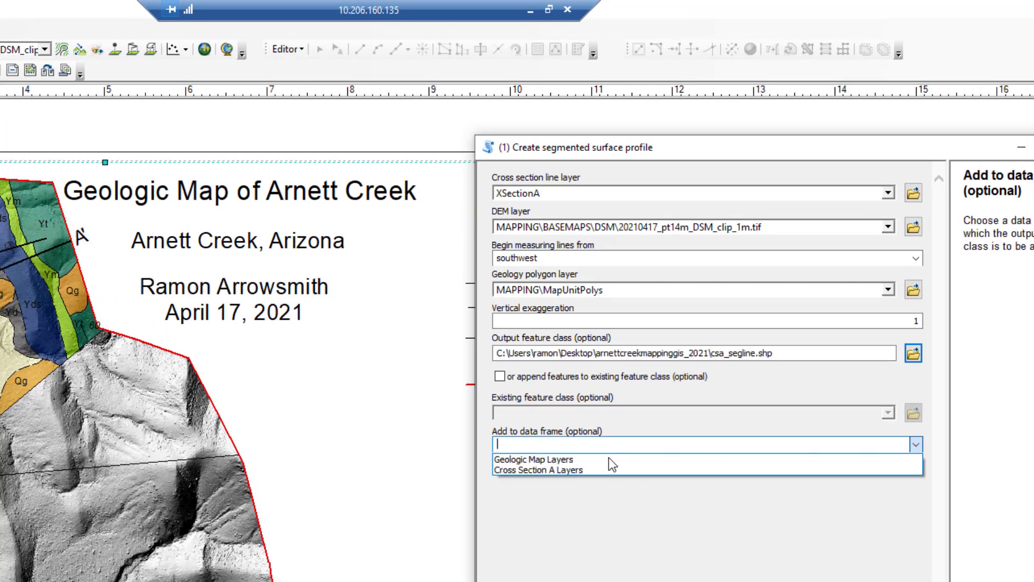
pyautogui.click(568, 469)
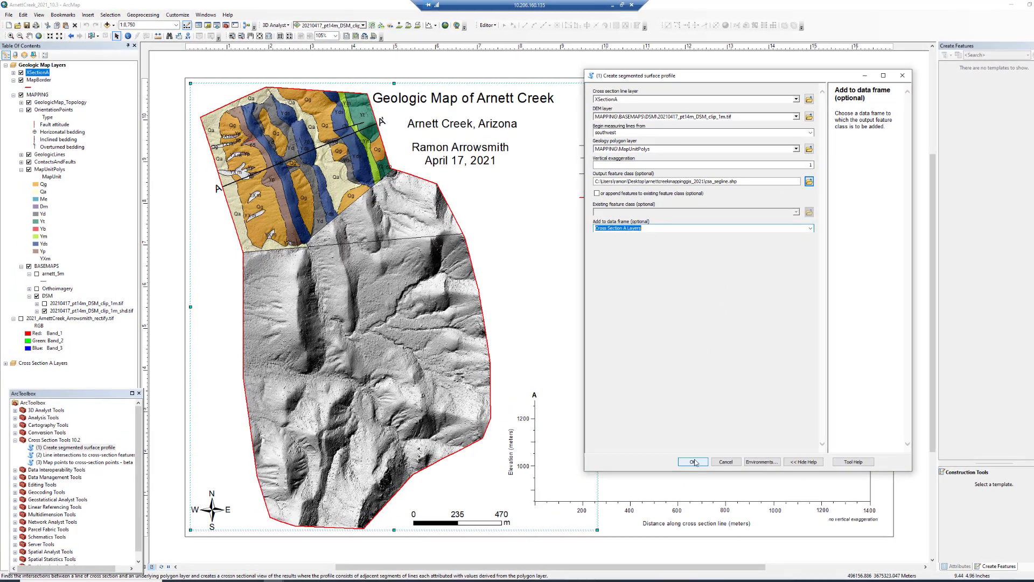
# Run Create segmented surface profile to draw the unit-coloured A–A' elevation line as csa_segline
pyautogui.click(694, 461)
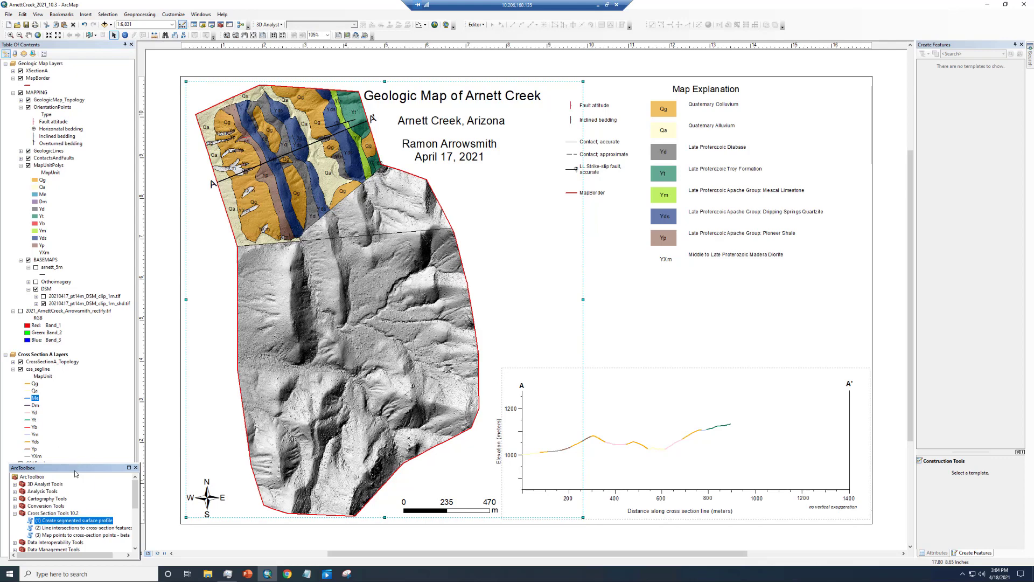
# Keep the Qg profile line orange and the Qa line yellow
pyautogui.doubleClick(27, 385)
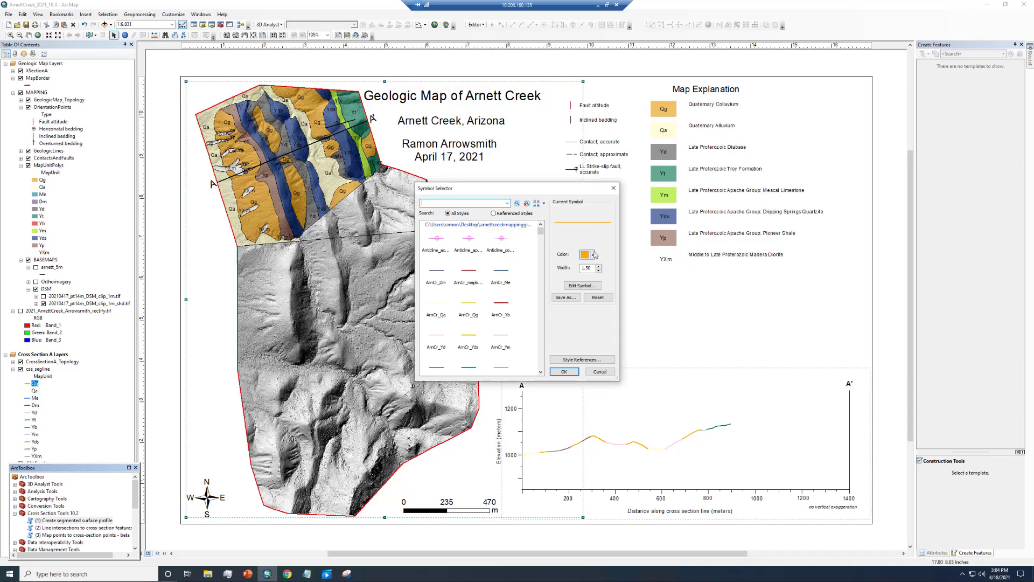
pyautogui.click(594, 254)
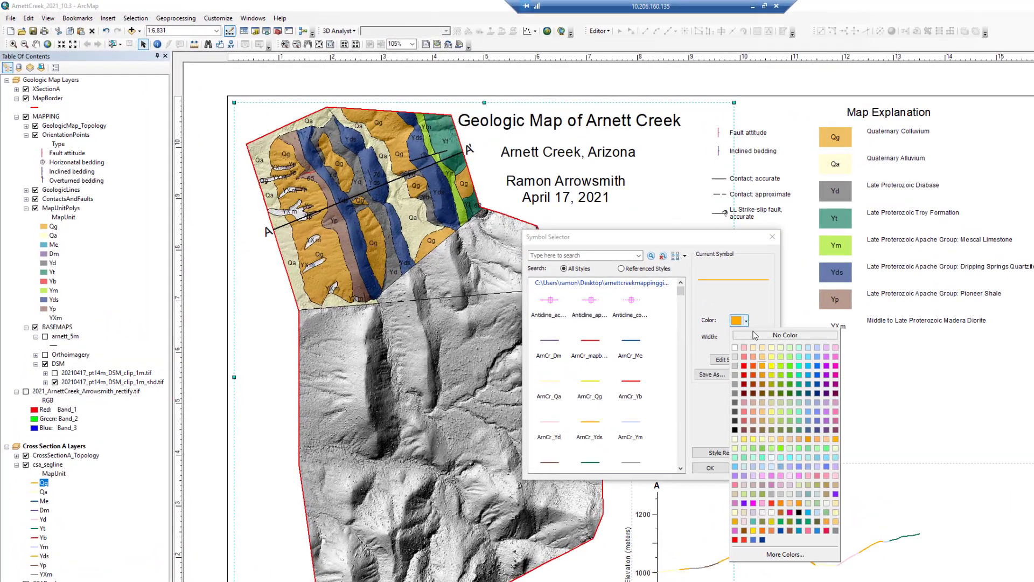
pyautogui.click(762, 366)
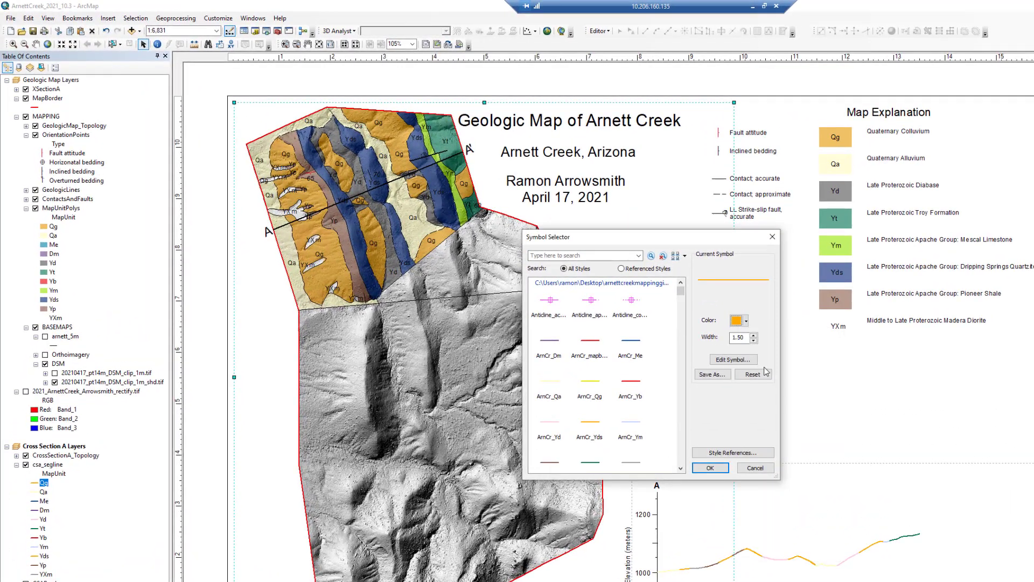
pyautogui.click(711, 468)
pyautogui.doubleClick(37, 492)
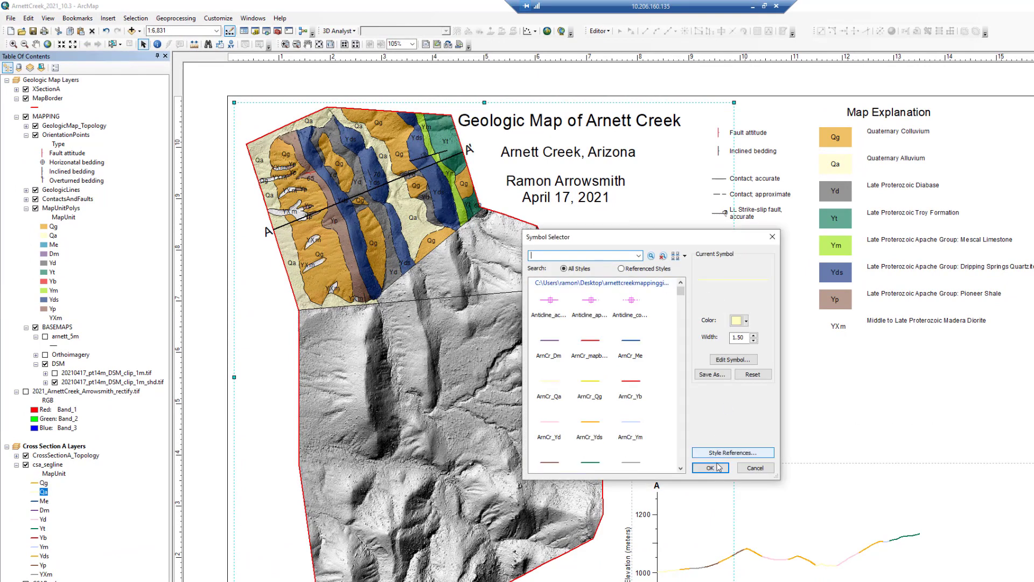
pyautogui.click(711, 468)
# Recolour the Me profile line to a new blue
pyautogui.click(37, 504)
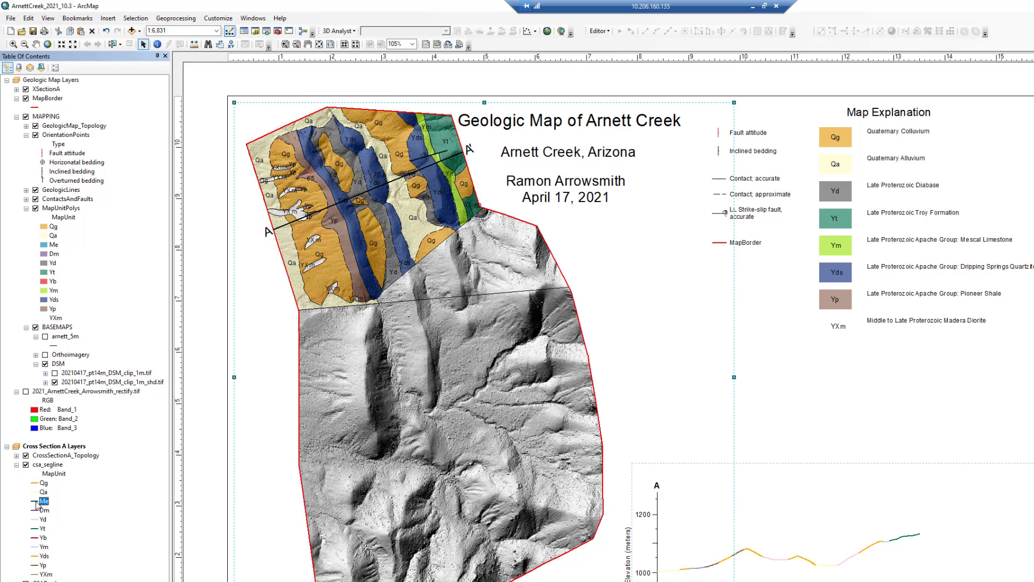
pyautogui.doubleClick(37, 503)
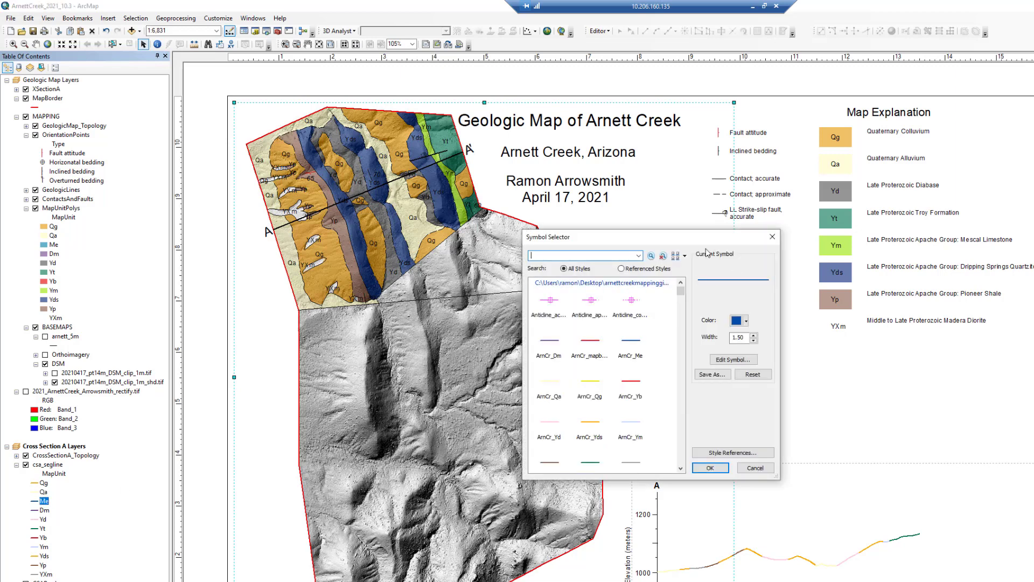
pyautogui.moveTo(706, 237); pyautogui.dragTo(739, 309)
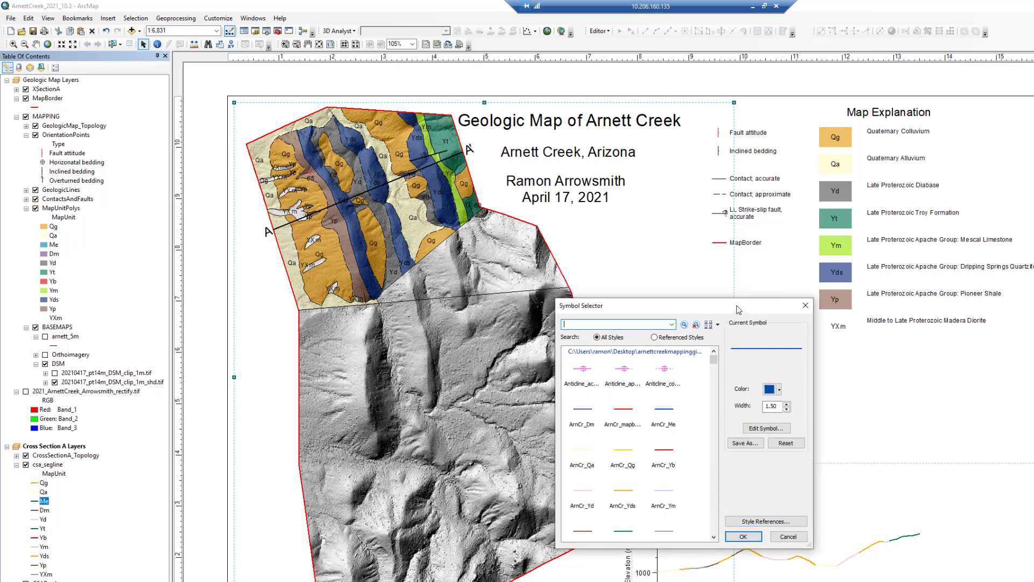
pyautogui.click(779, 390)
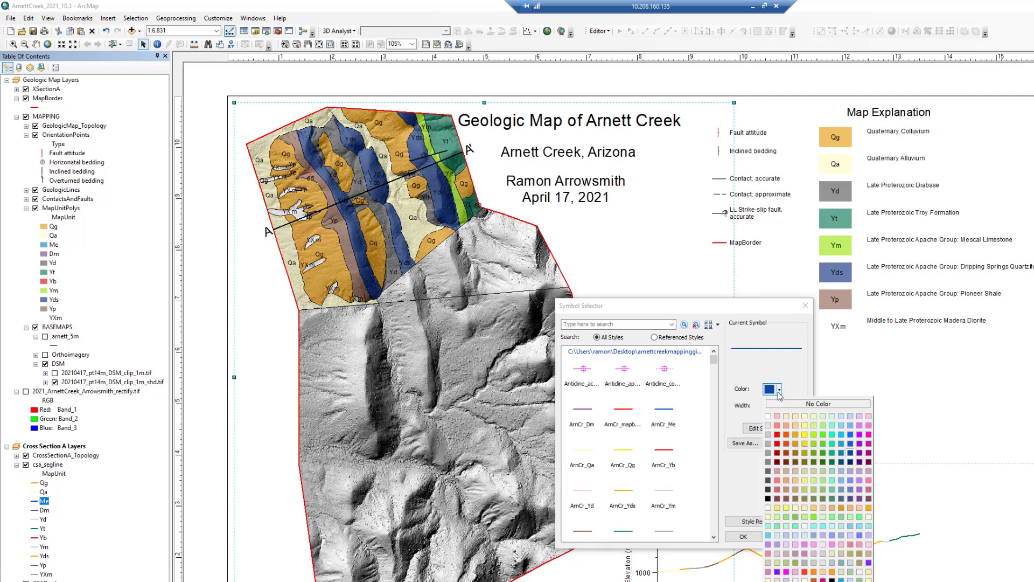
pyautogui.click(842, 455)
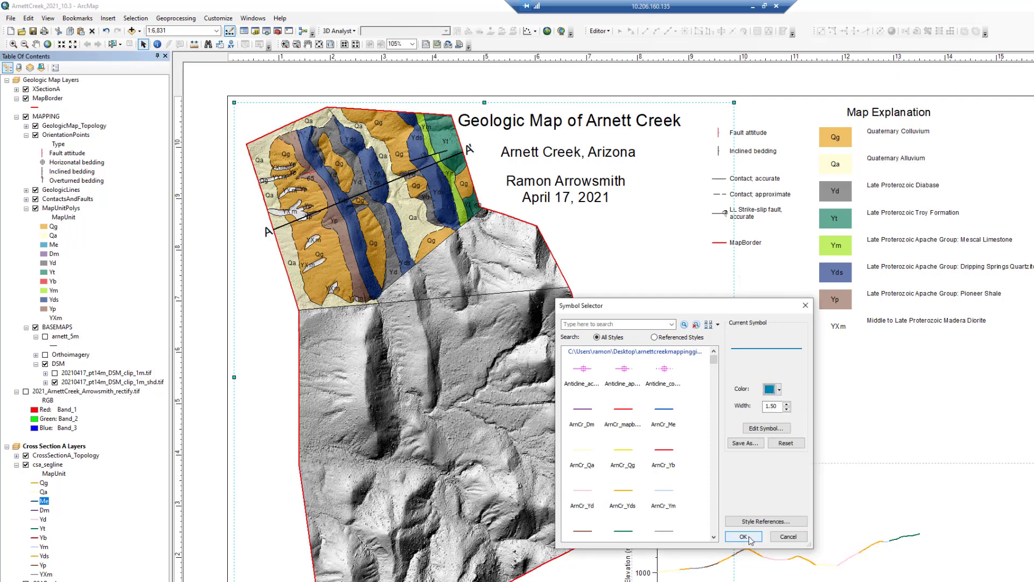
pyautogui.click(749, 539)
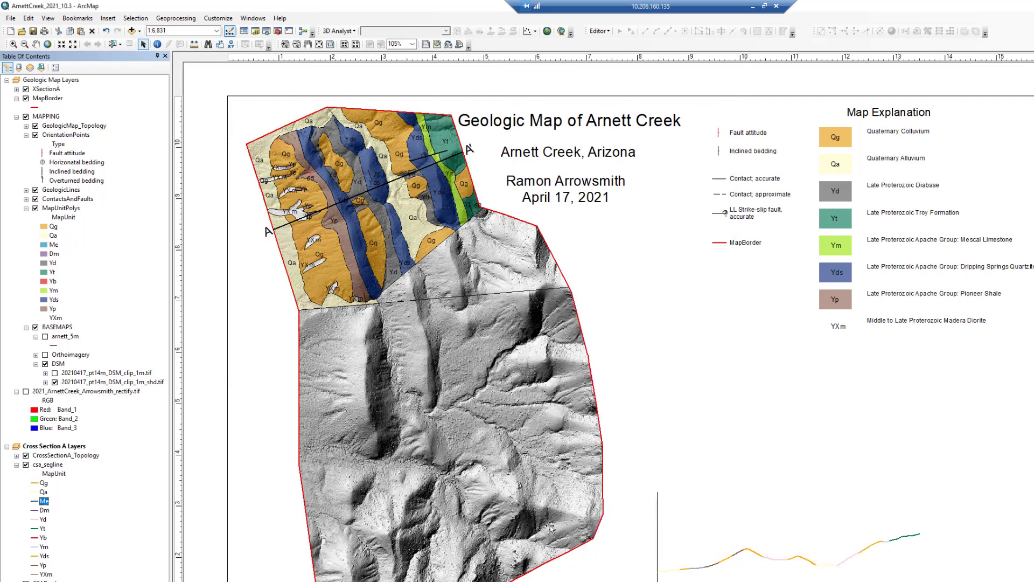
# Keep the Dm line purple and recolour the Yd profile line dark grey
pyautogui.click(35, 511)
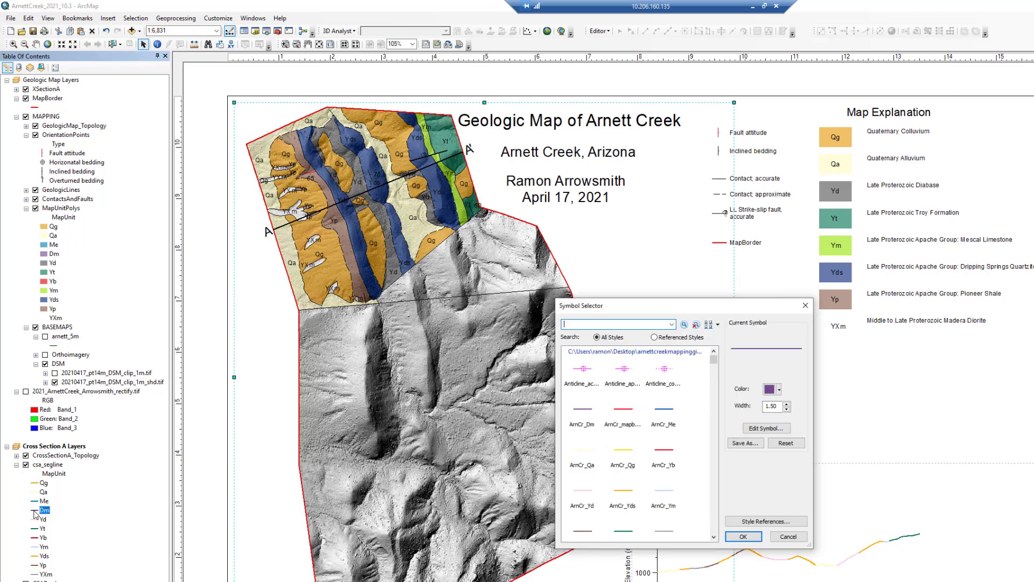
pyautogui.click(742, 536)
pyautogui.click(35, 519)
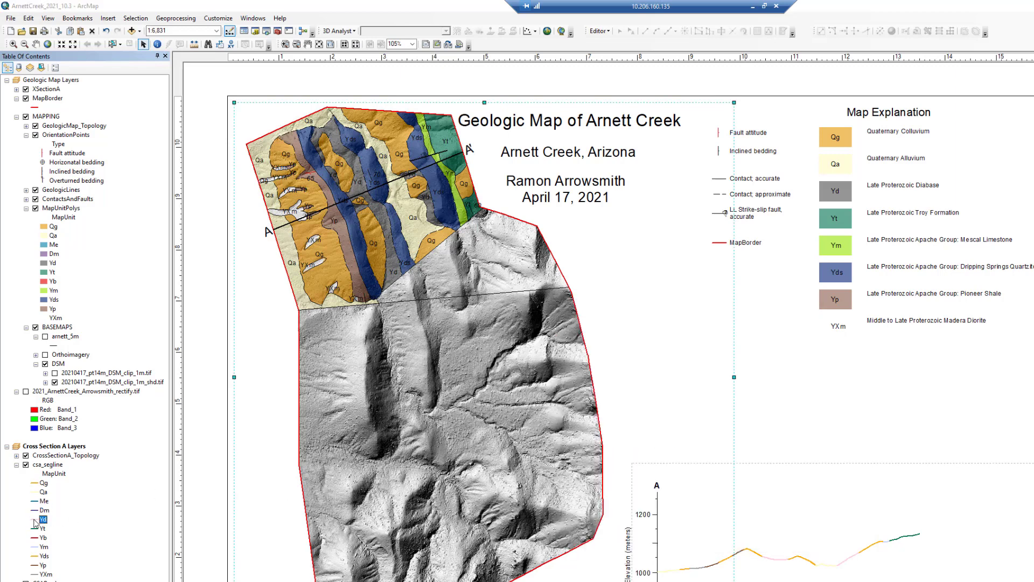
pyautogui.click(771, 389)
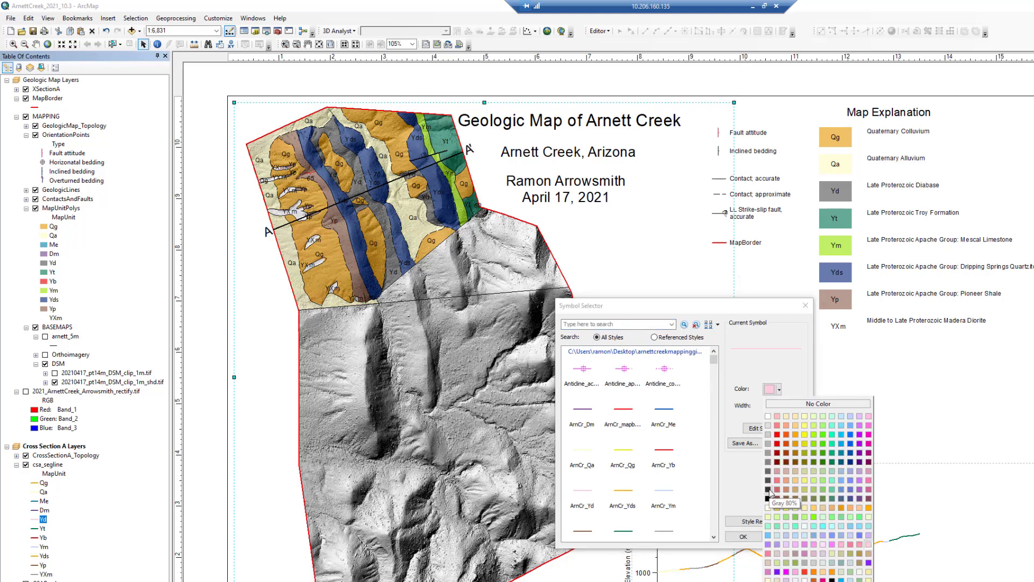
pyautogui.click(769, 490)
pyautogui.click(748, 537)
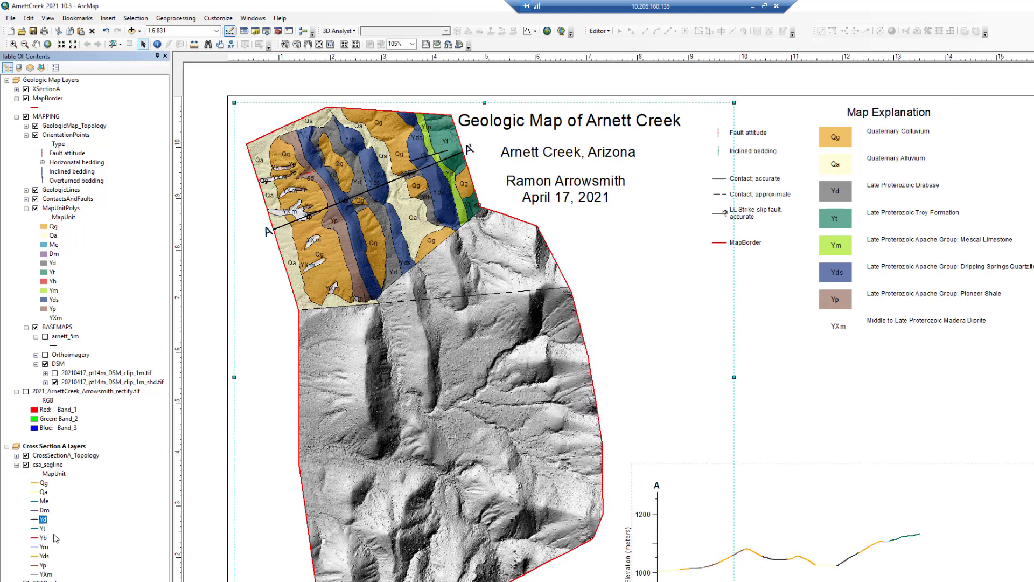
# Confirm the Yt and Yb profile line symbols, keeping Yt green
pyautogui.click(34, 529)
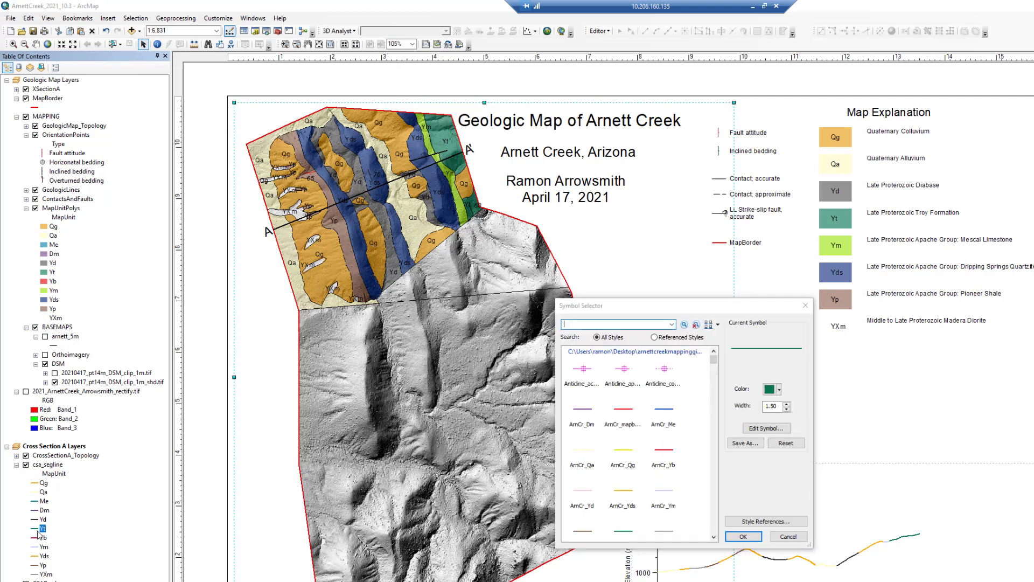
pyautogui.click(779, 393)
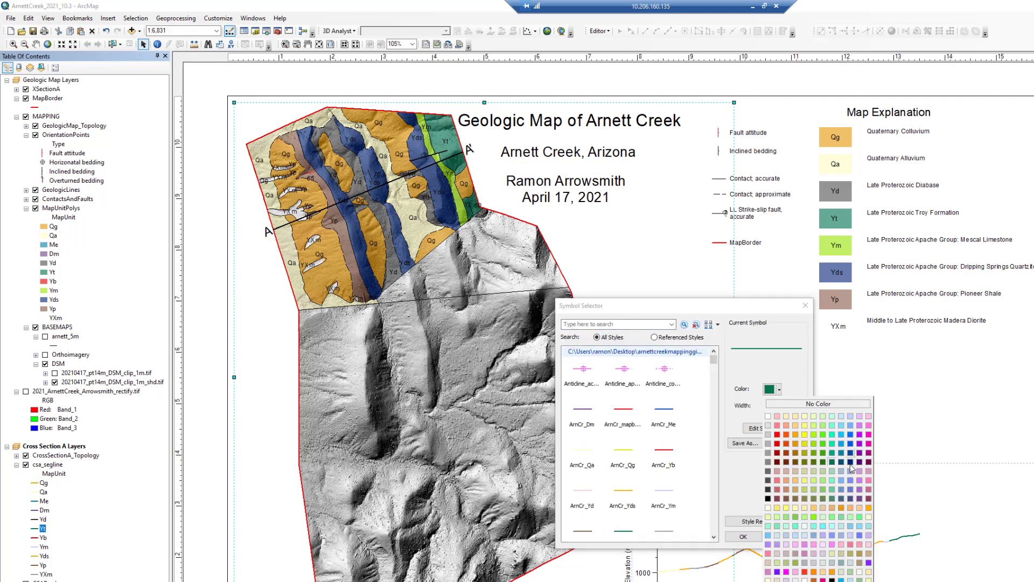
pyautogui.click(832, 468)
pyautogui.click(744, 536)
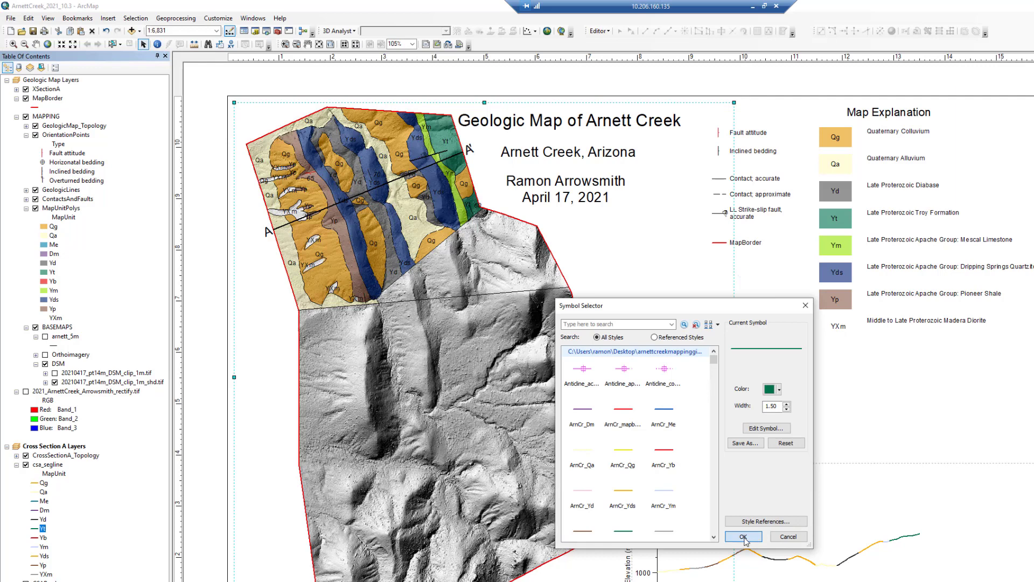
pyautogui.click(34, 538)
pyautogui.click(743, 537)
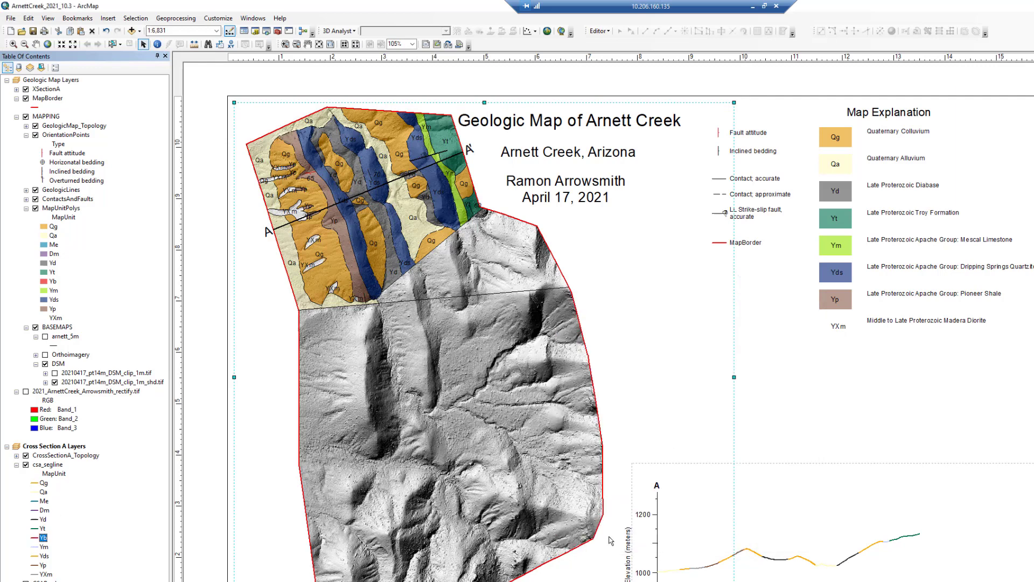
# Change the Ym line colour to green and the Yds line to dark navy blue
pyautogui.click(34, 546)
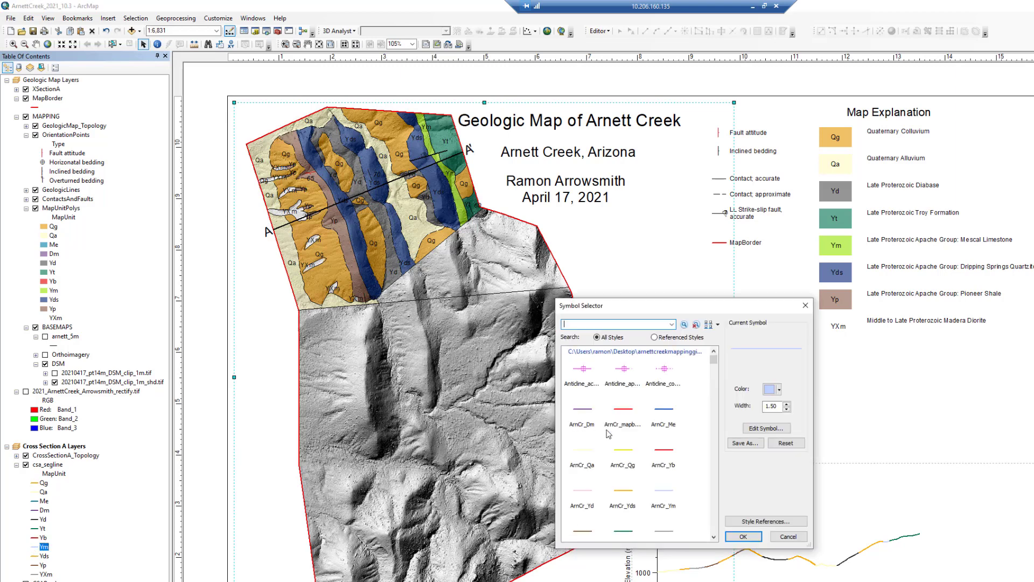
pyautogui.click(781, 389)
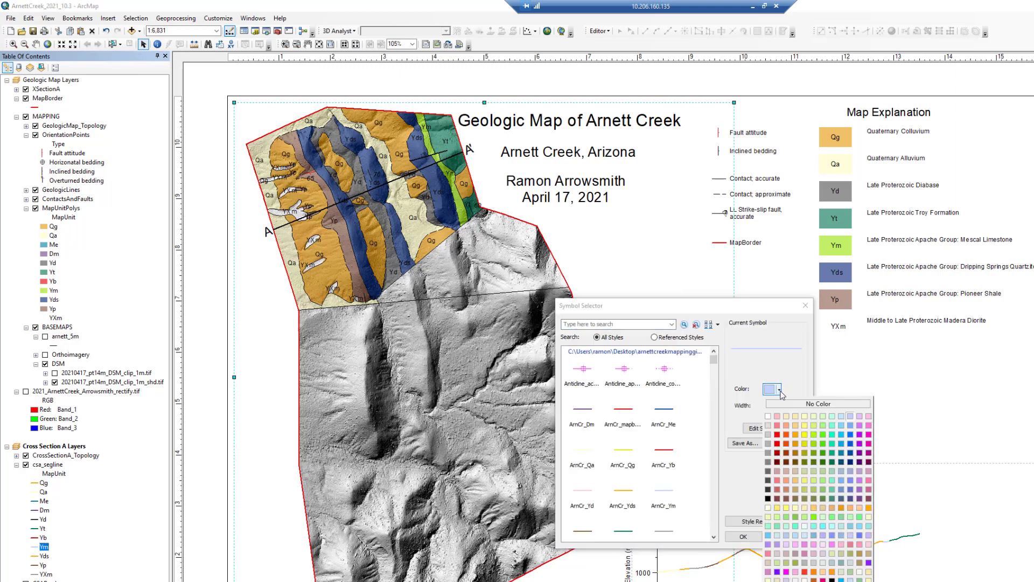
pyautogui.click(824, 444)
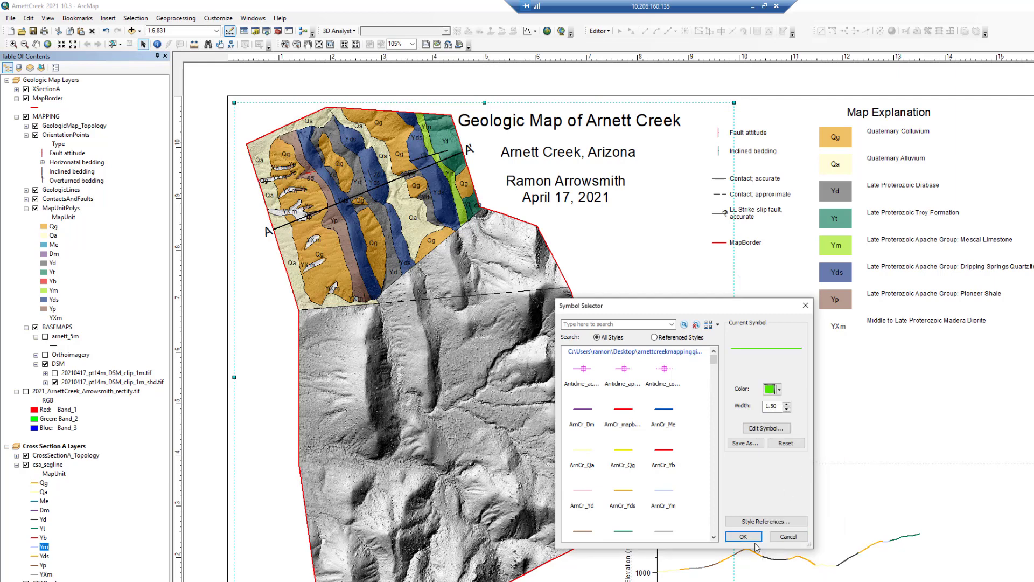
pyautogui.click(743, 537)
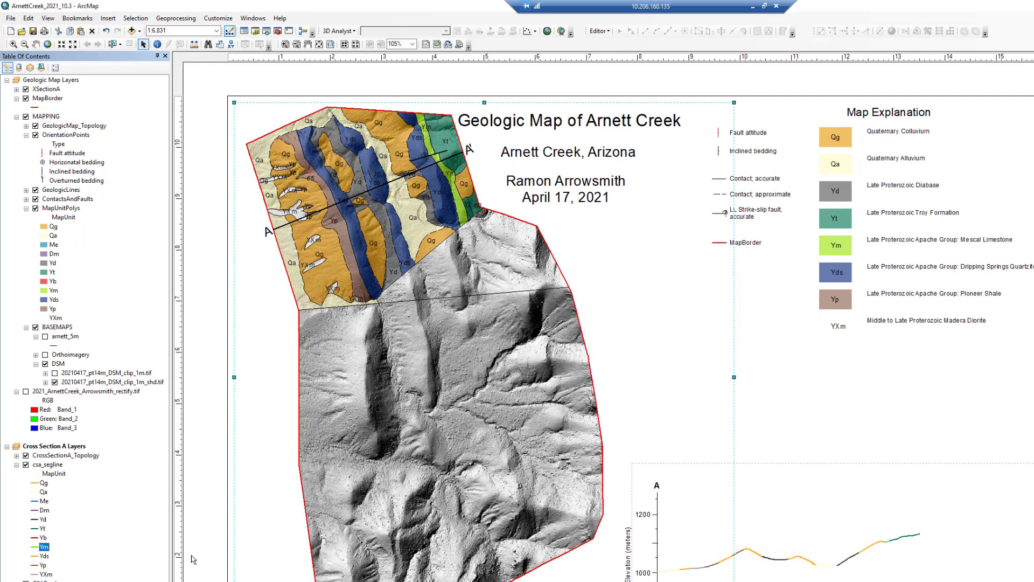
pyautogui.click(35, 556)
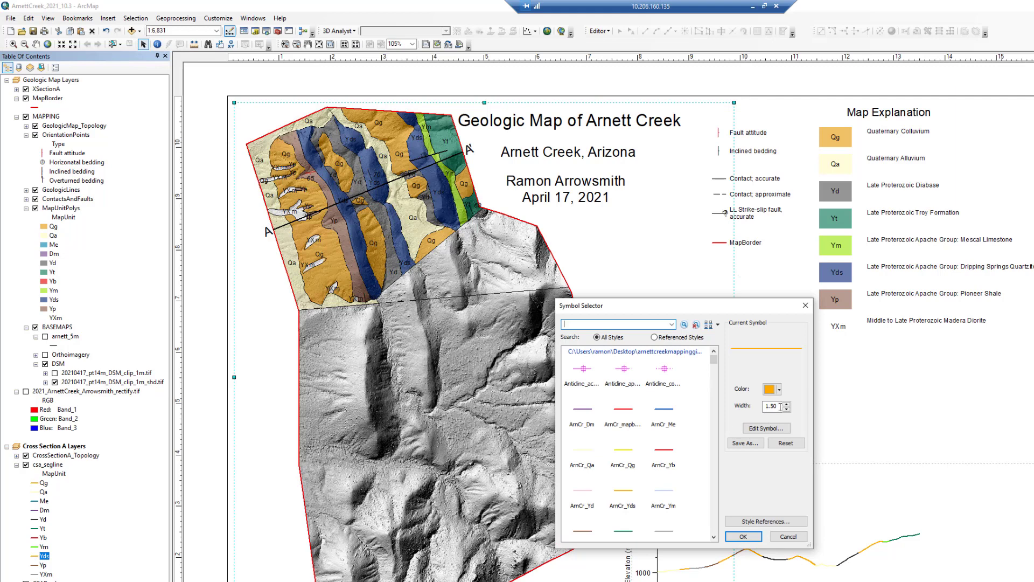
pyautogui.click(780, 388)
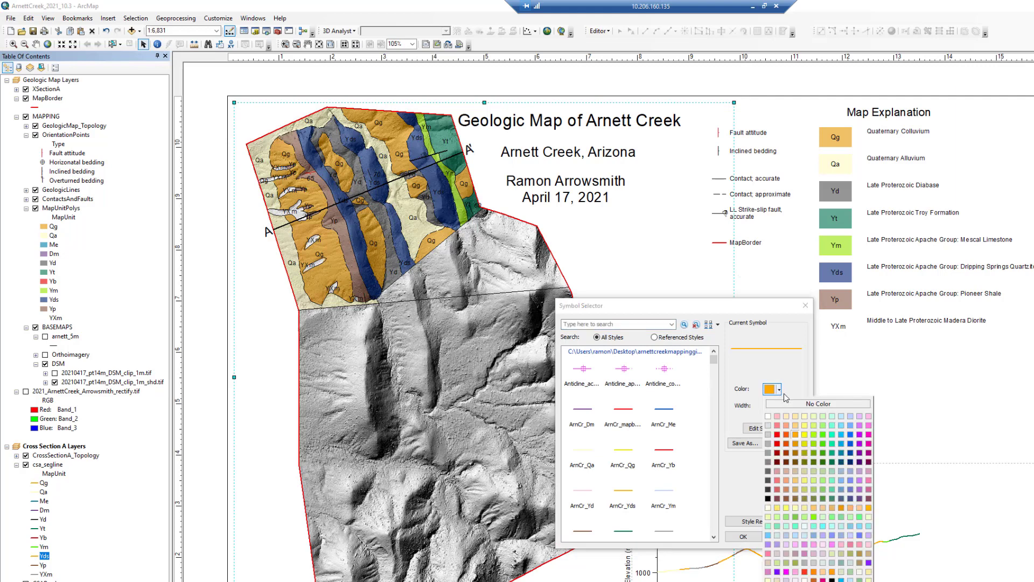
pyautogui.click(851, 462)
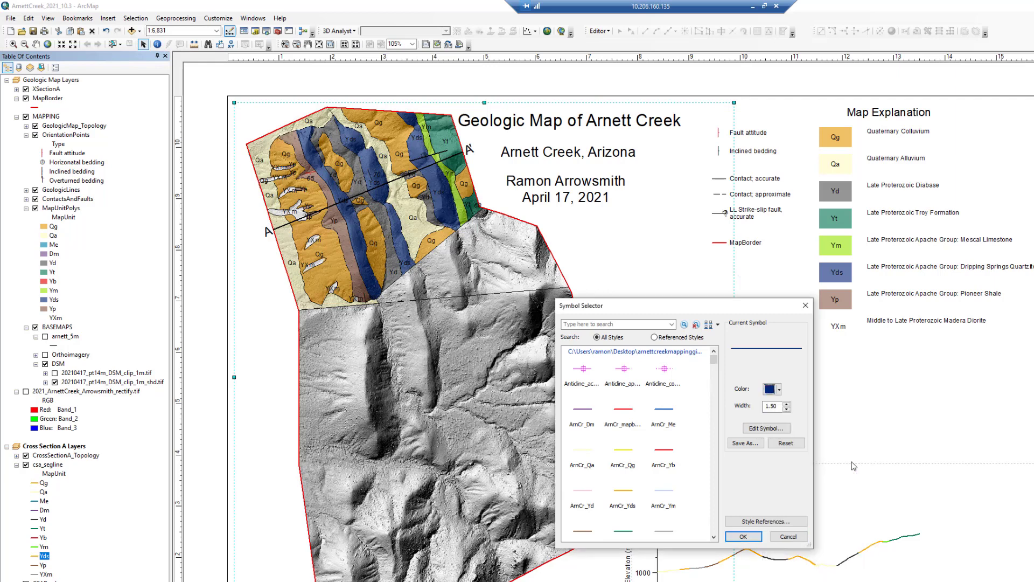
pyautogui.click(742, 536)
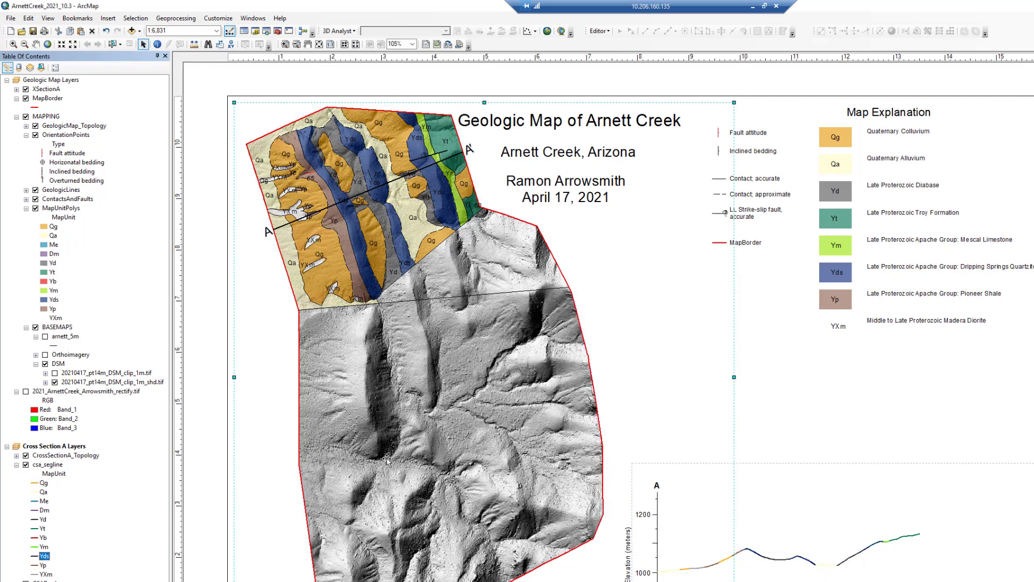
# Confirm the Yp and YXm line symbols without changing their colours
pyautogui.doubleClick(40, 565)
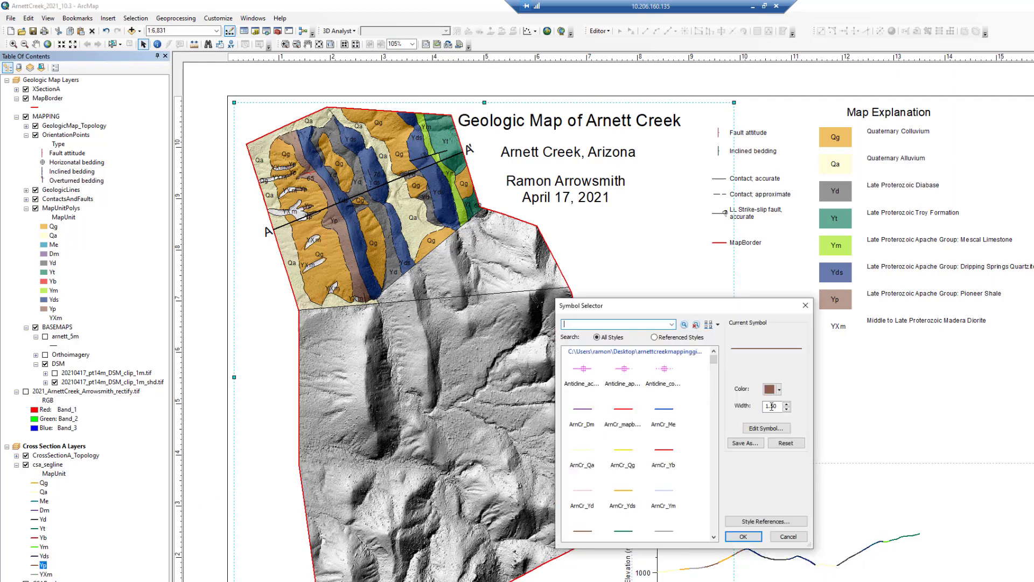
pyautogui.click(744, 536)
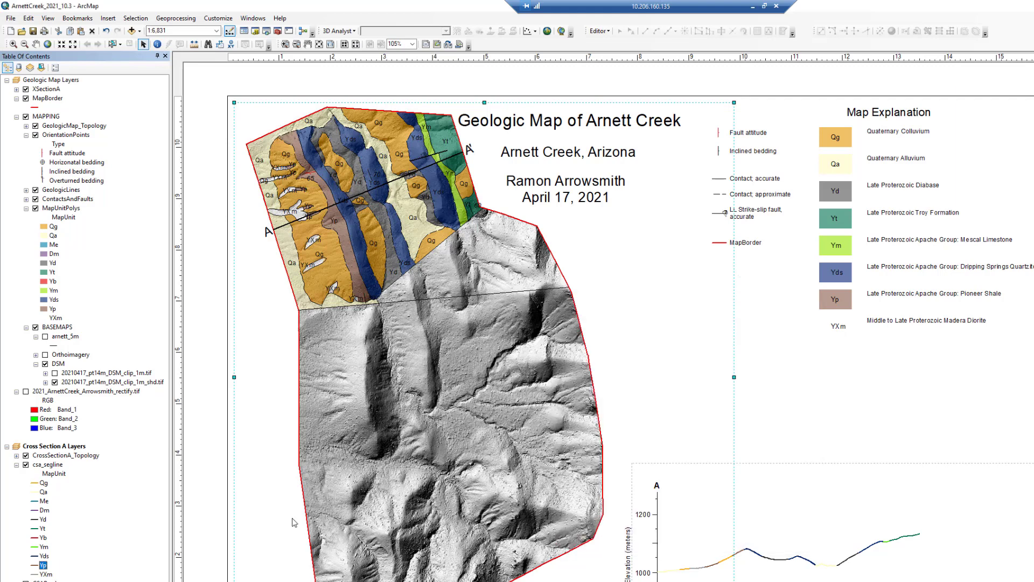
pyautogui.doubleClick(35, 574)
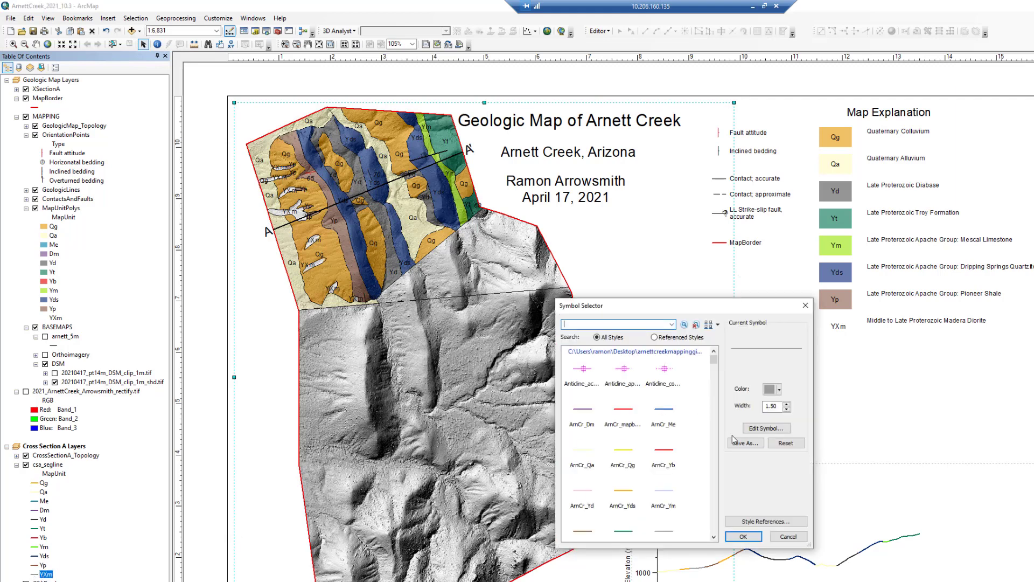
pyautogui.click(780, 390)
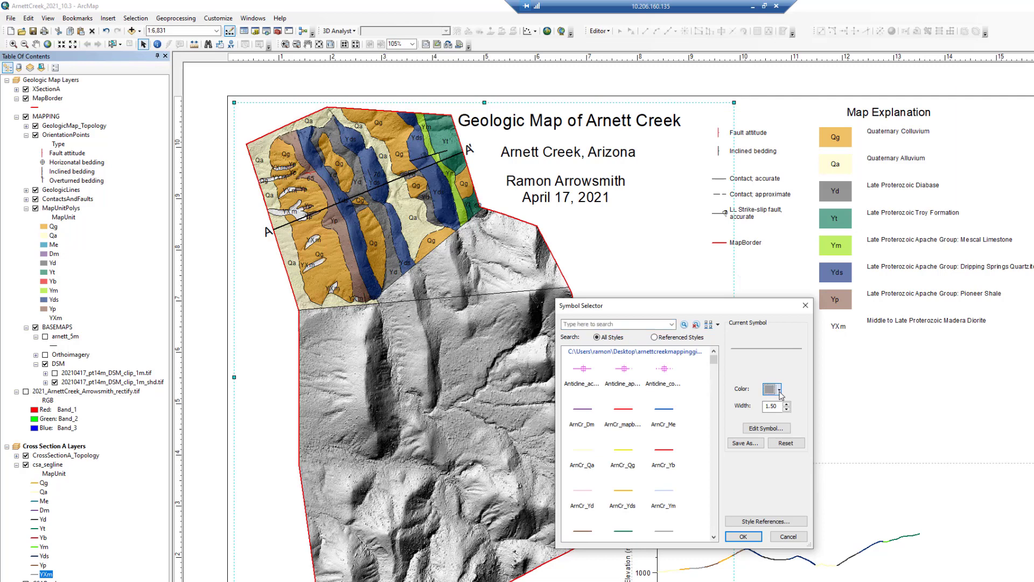
pyautogui.click(769, 422)
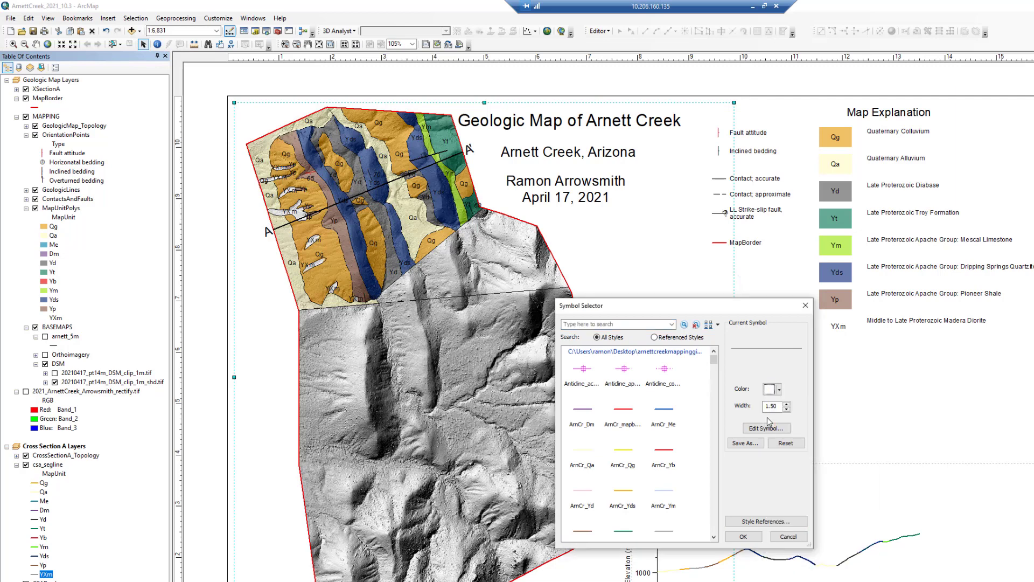
pyautogui.click(748, 537)
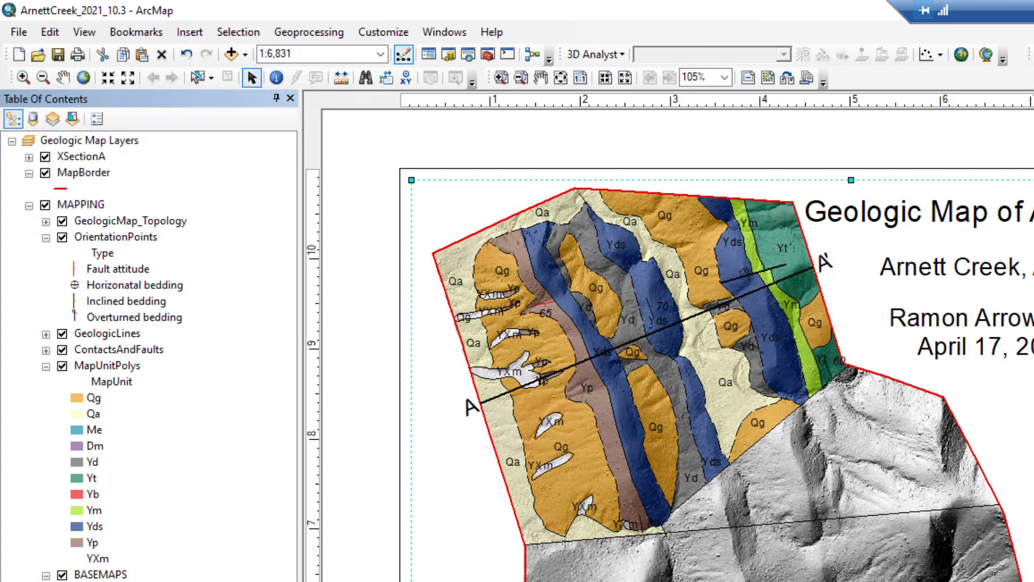
pyautogui.click(501, 77)
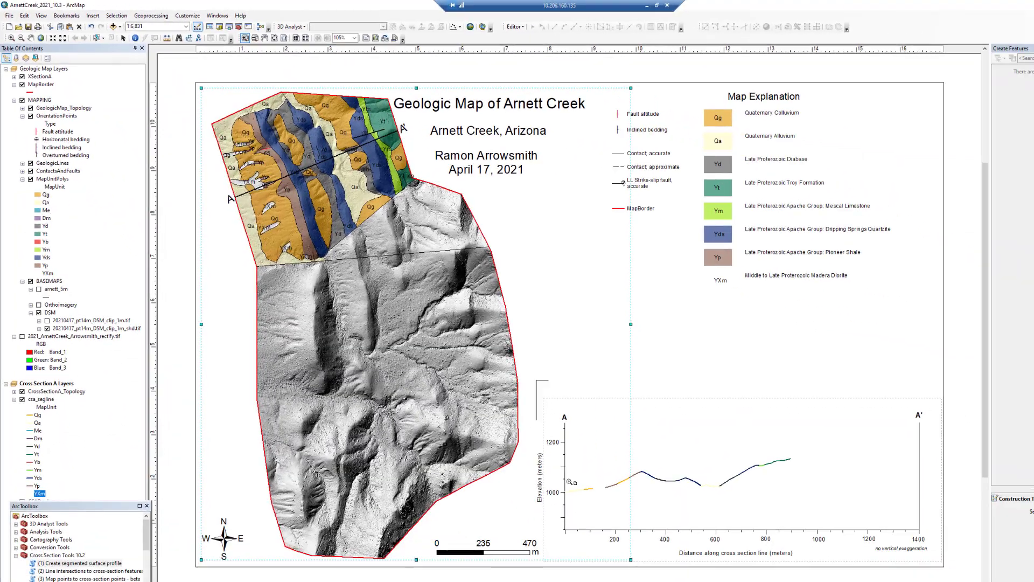
pyautogui.moveTo(543, 399); pyautogui.dragTo(937, 569)
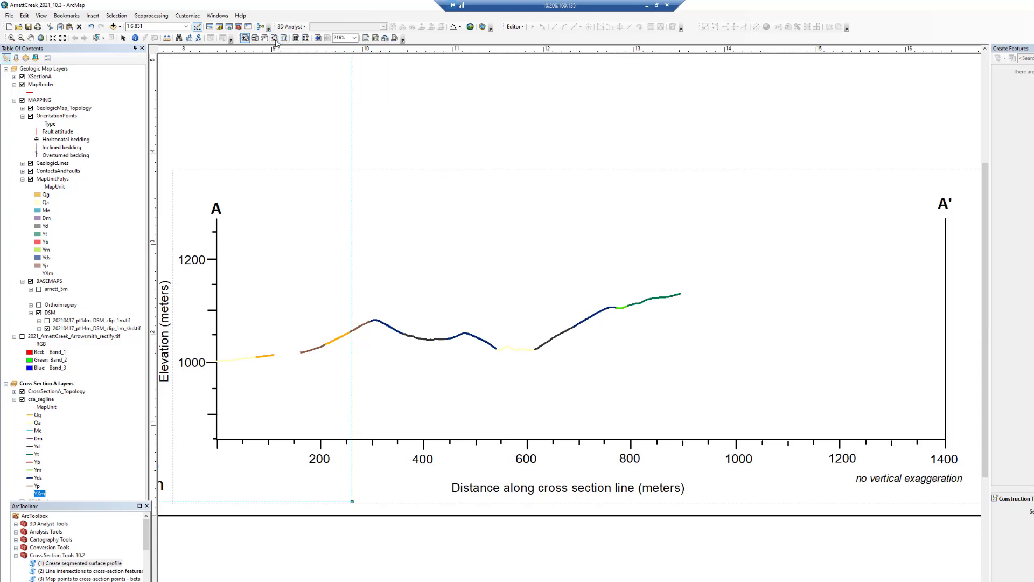
pyautogui.click(277, 39)
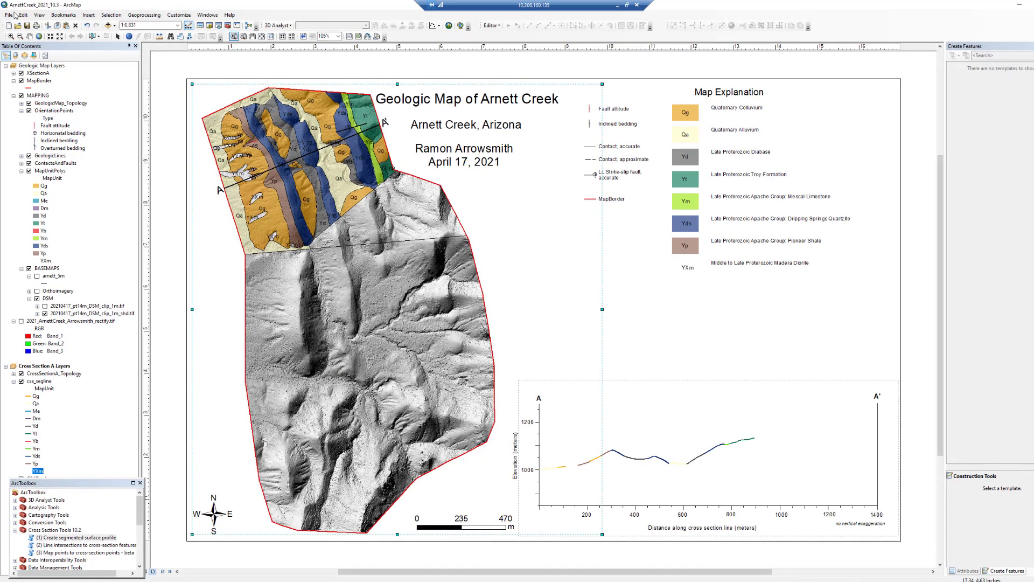
# Print the layout on the HP Deskjet 3050 J610 series printer
pyautogui.click(9, 15)
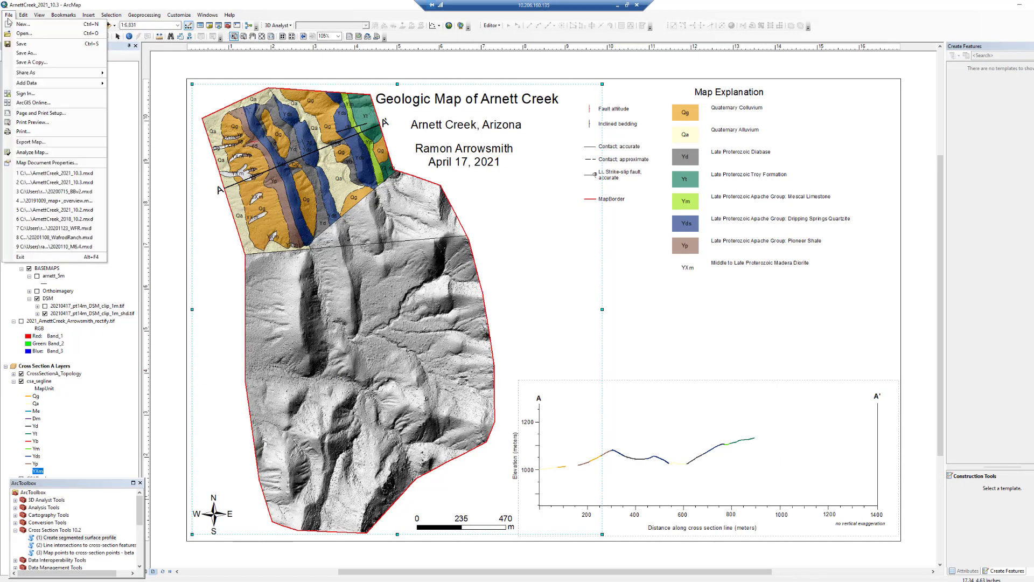
pyautogui.click(48, 131)
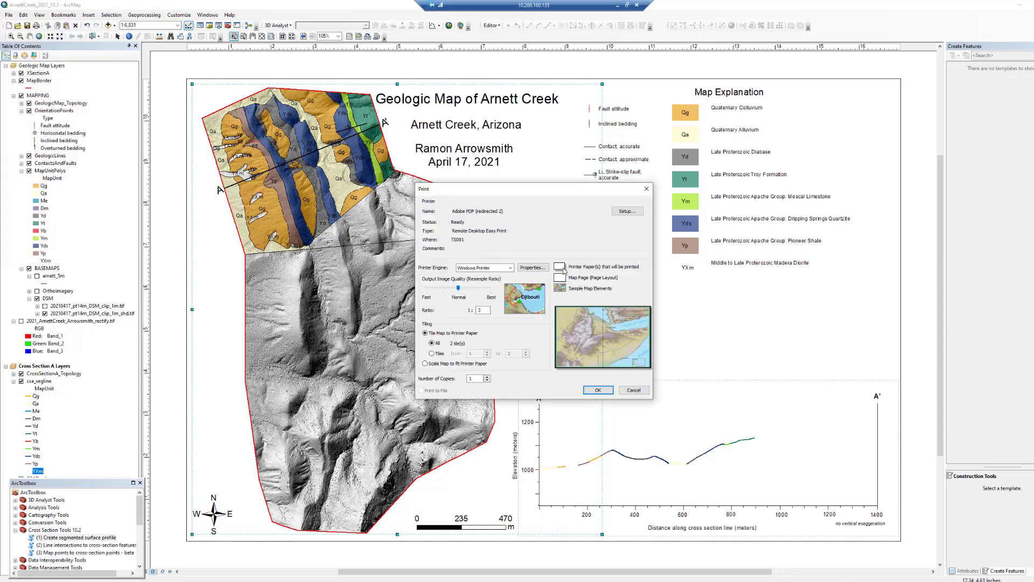
pyautogui.click(627, 211)
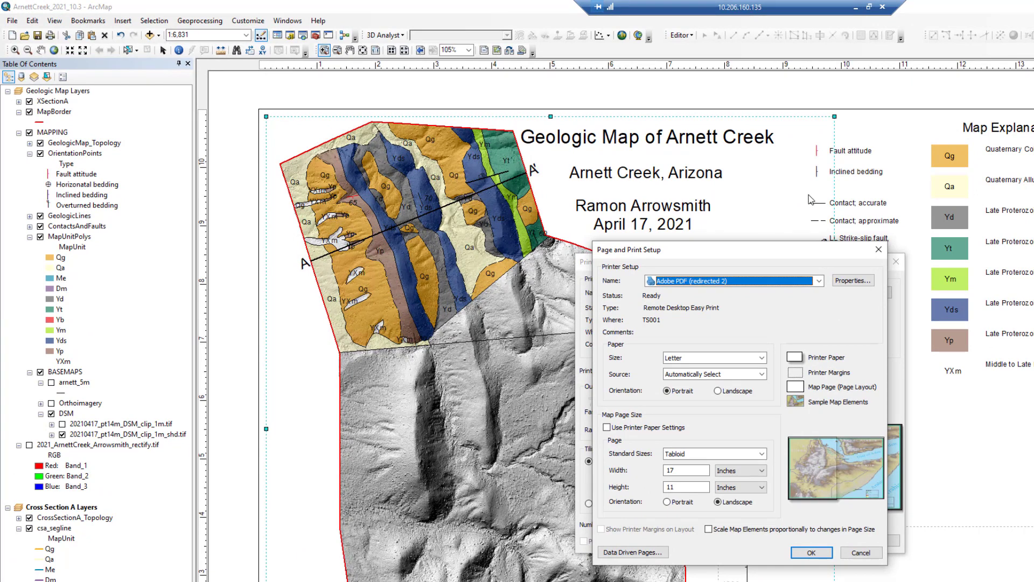
pyautogui.click(819, 280)
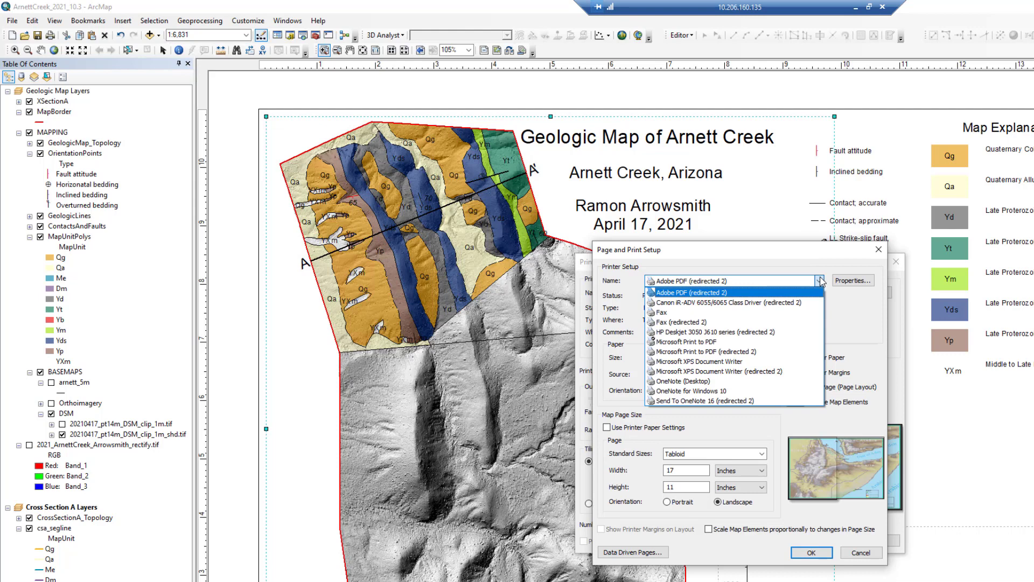
pyautogui.click(746, 332)
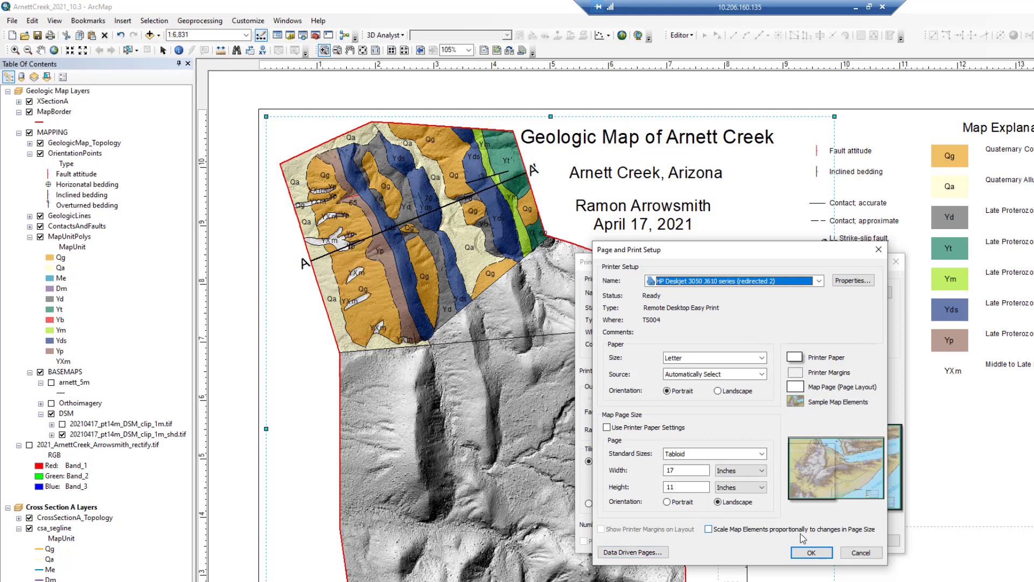
pyautogui.click(807, 552)
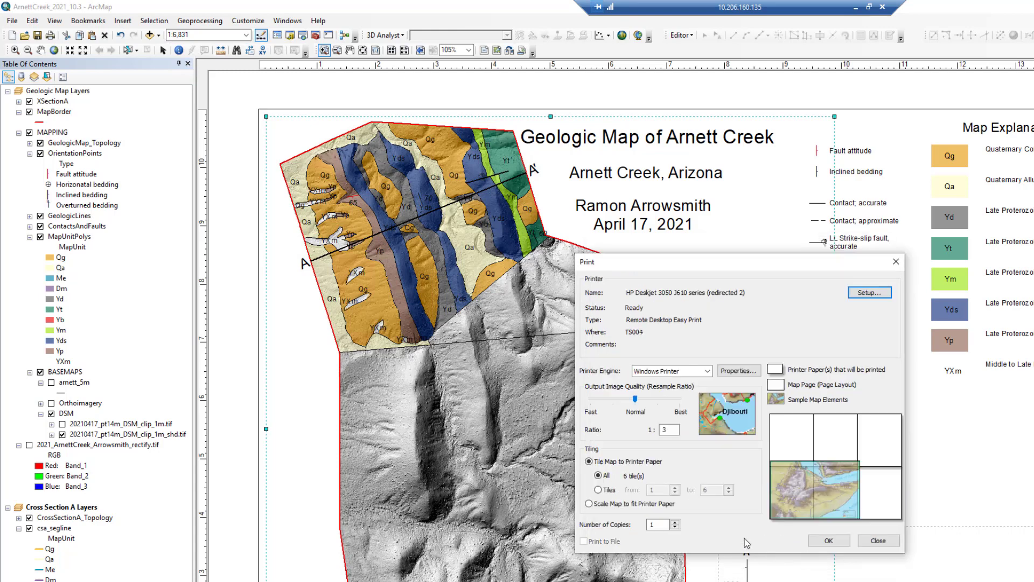
pyautogui.click(828, 541)
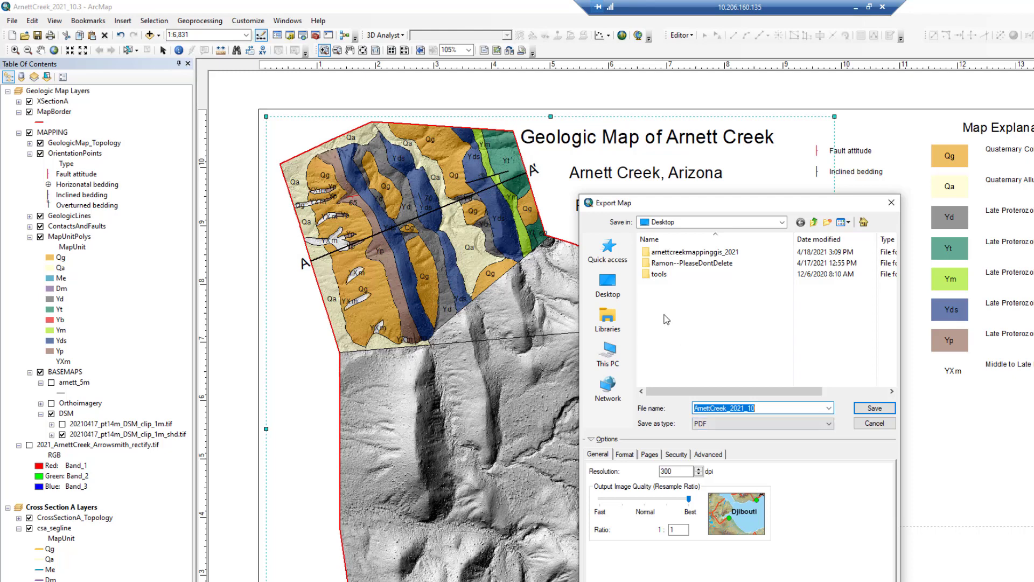
# Keep PDF as the type and rename the file ArnettCreek_2021_ plus the author's surname and _v
pyautogui.click(732, 426)
pyautogui.click(732, 426)
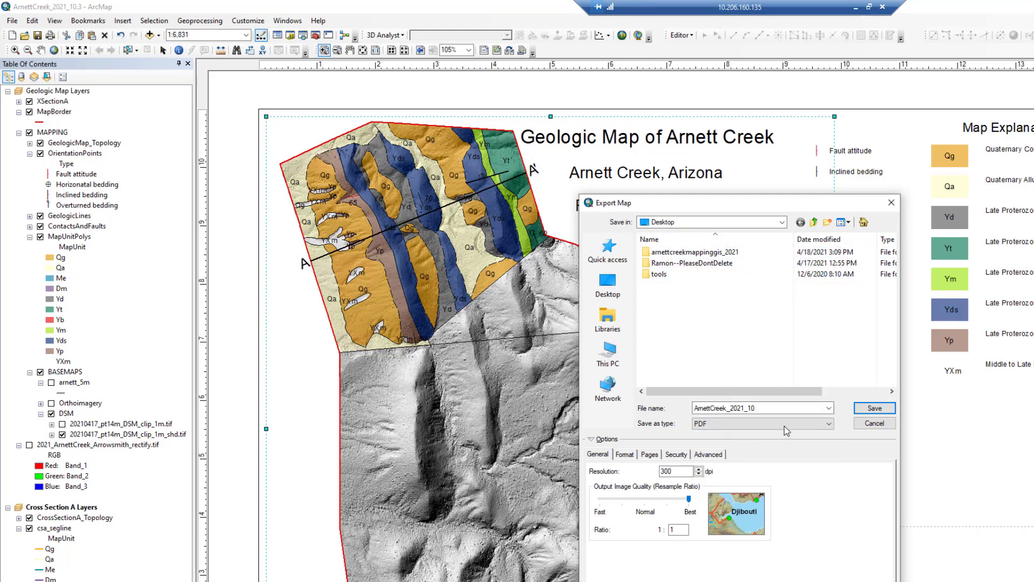
pyautogui.click(774, 408)
pyautogui.click(773, 406)
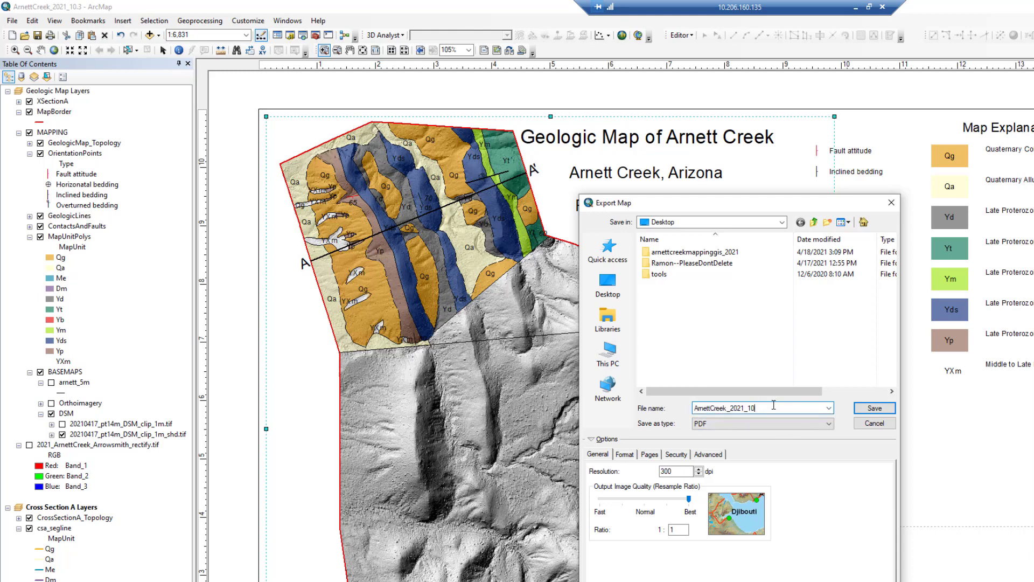
pyautogui.press('BackSpace')
pyautogui.press('BackSpace')
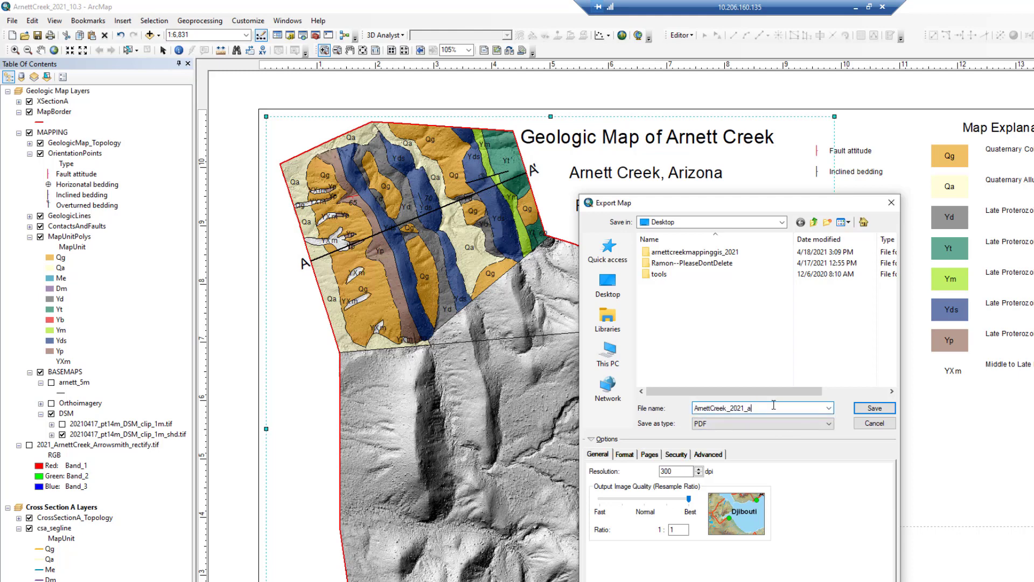
pyautogui.write('at')
pyautogui.press('BackSpace')
pyautogui.write('rrowsmith_')
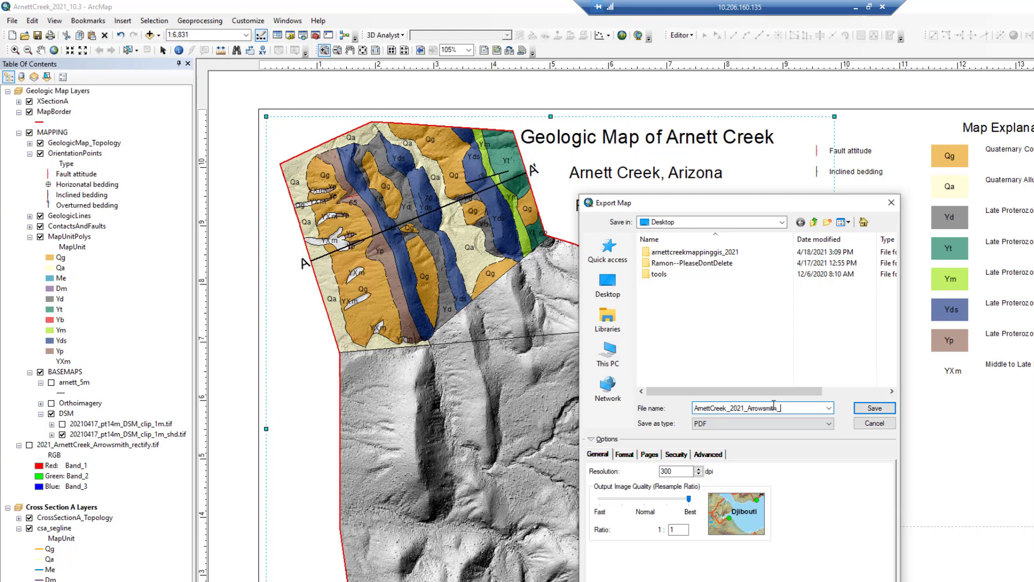
pyautogui.write('v2')
# Save the layout as the version-2 PDF
pyautogui.click(874, 407)
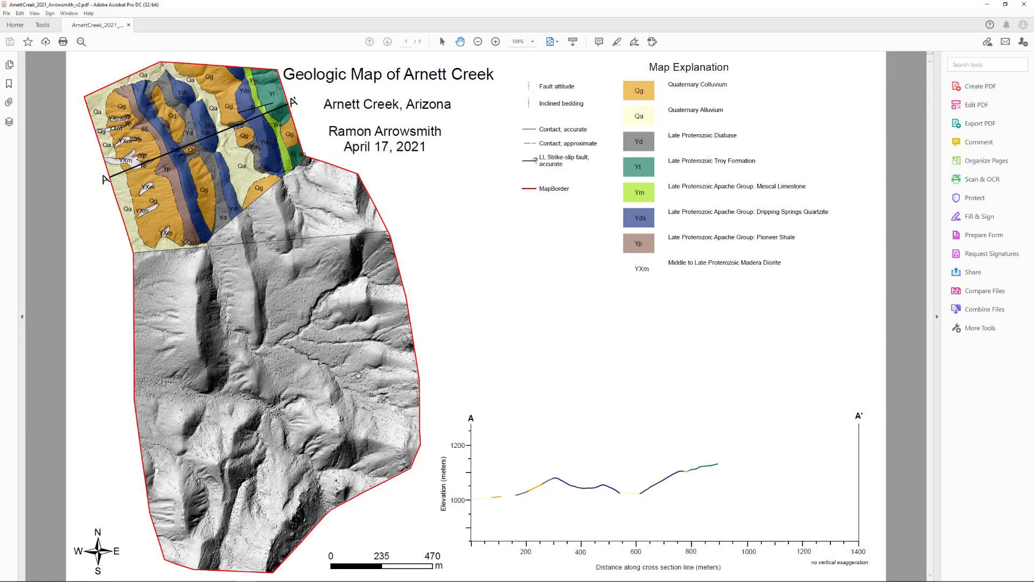